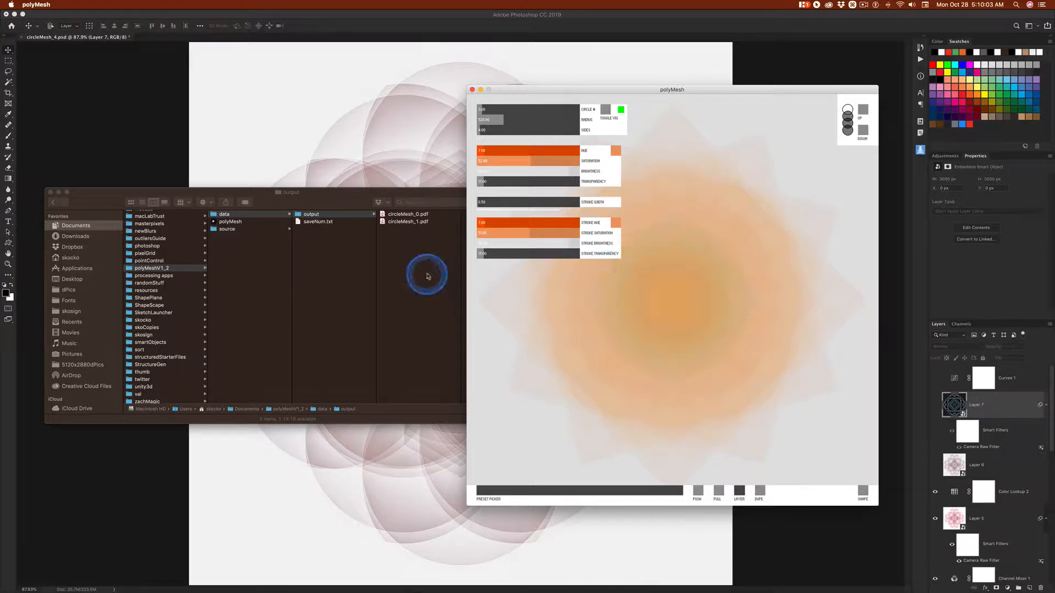
Compare the circleMesh PDFs in the output folder and open circleMesh_0.pdf in Adobe Illustrator 2019
left_click(428, 269)
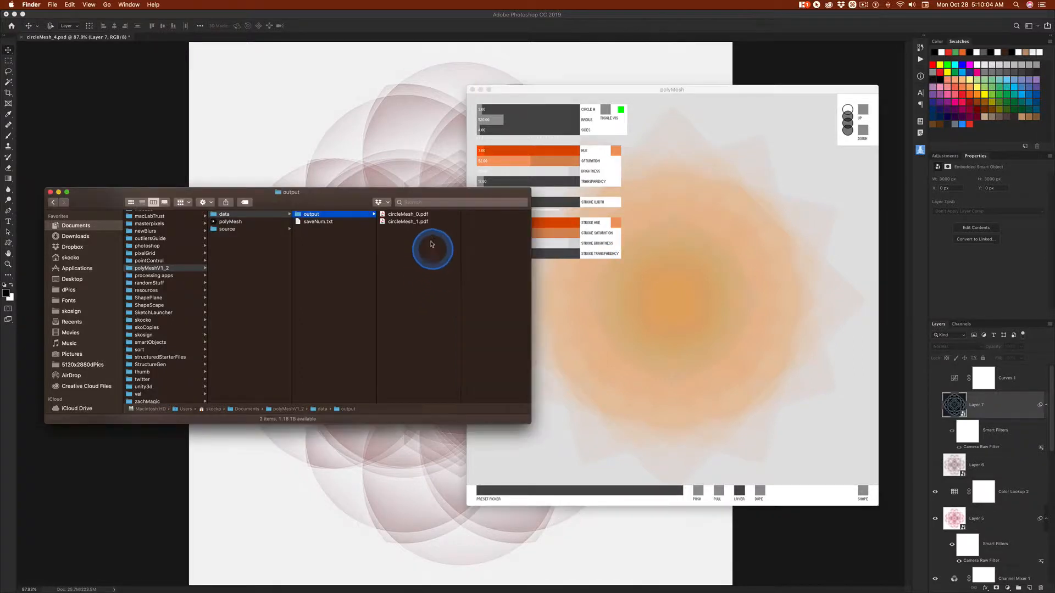
left_click(398, 215)
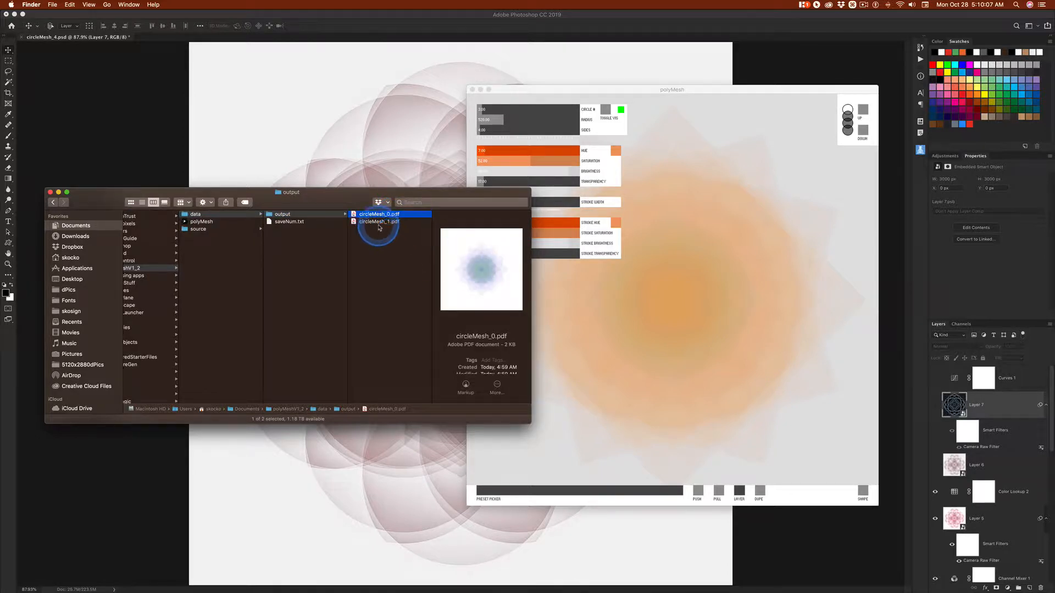
left_click(377, 222)
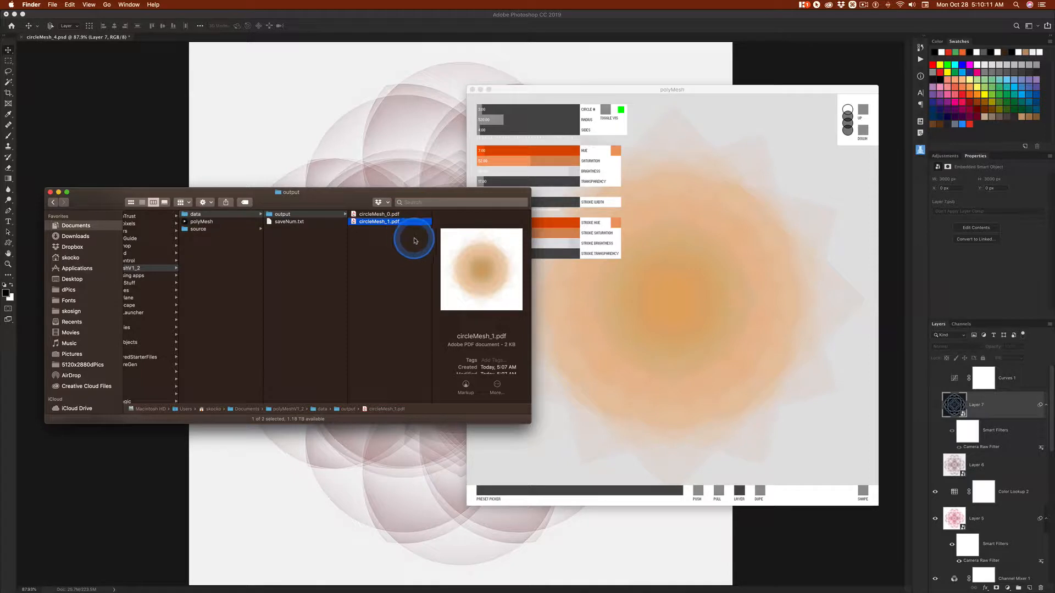
left_click(358, 214)
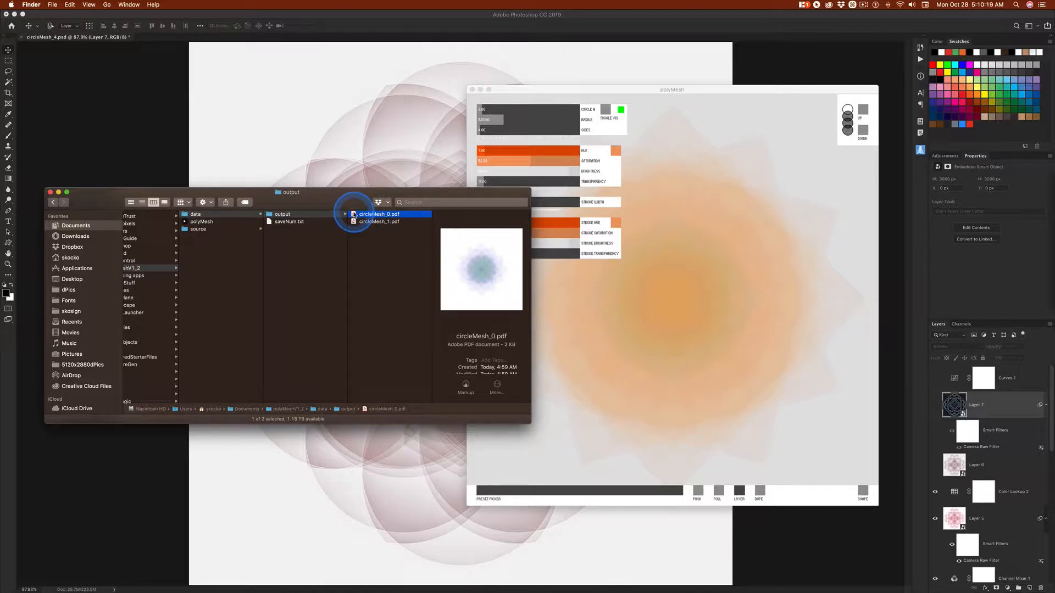
mouse_move(354, 214)
left_mouse_down()
mouse_move(391, 239)
mouse_move(380, 255)
mouse_move(360, 216)
left_mouse_up()
right_click(353, 215)
mouse_move(392, 227)
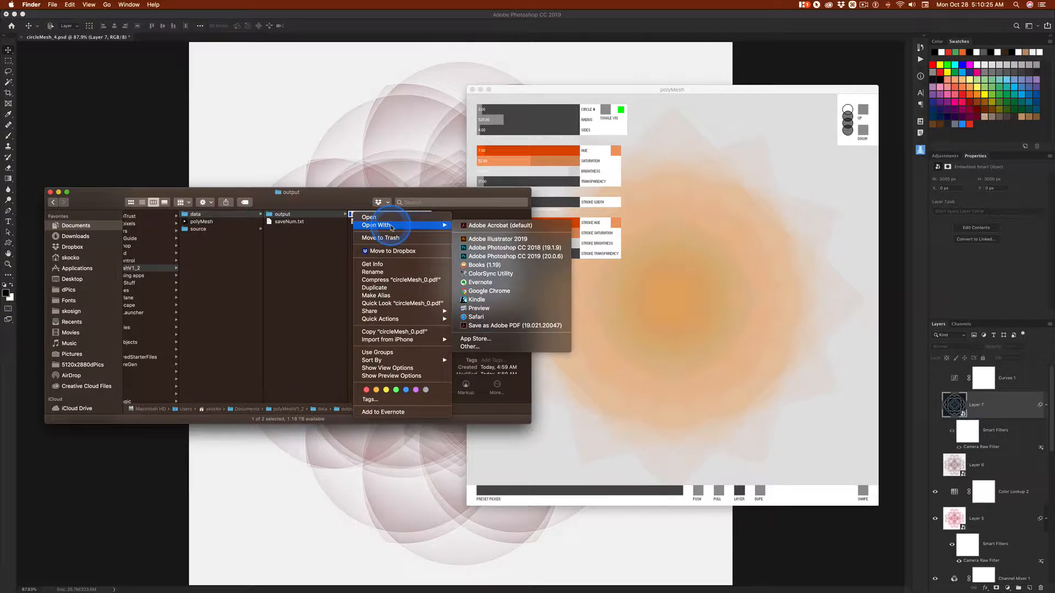
left_click(504, 240)
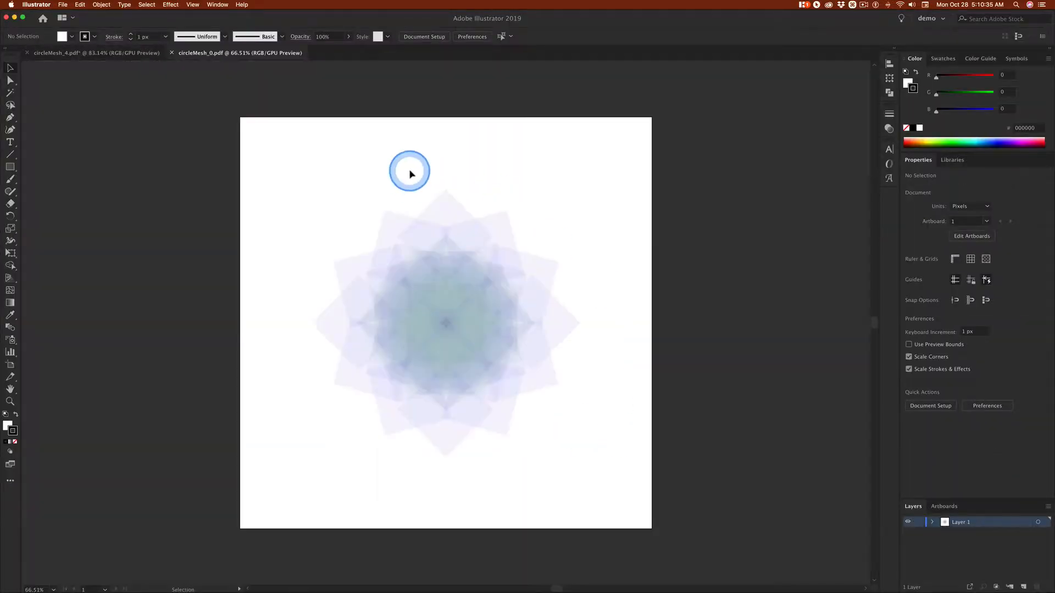
Close the circleMesh_4.pdf document without saving its changes
left_click(77, 53)
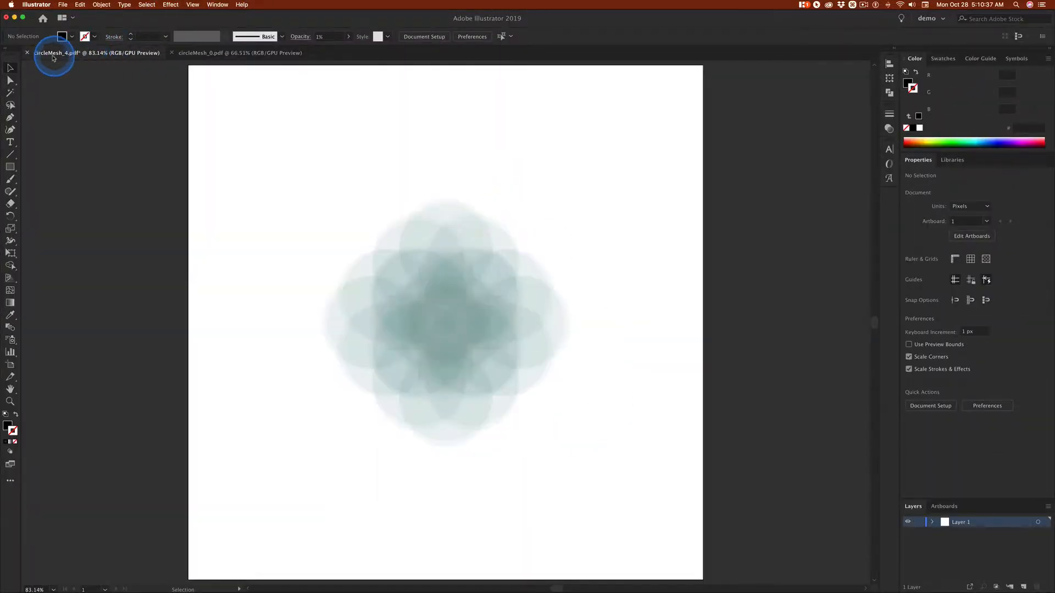
left_click(27, 53)
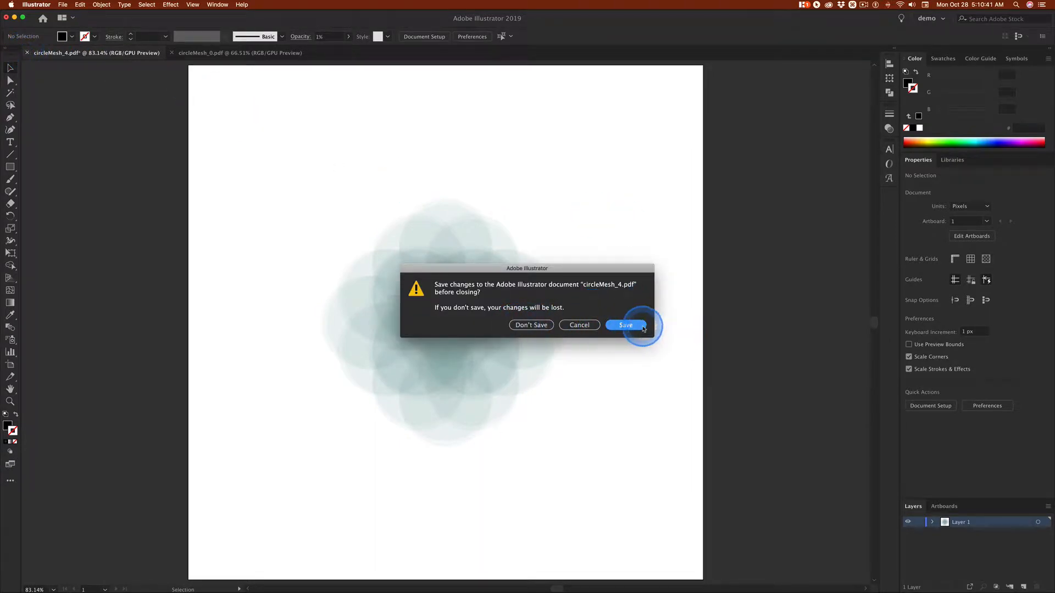
left_click(548, 327)
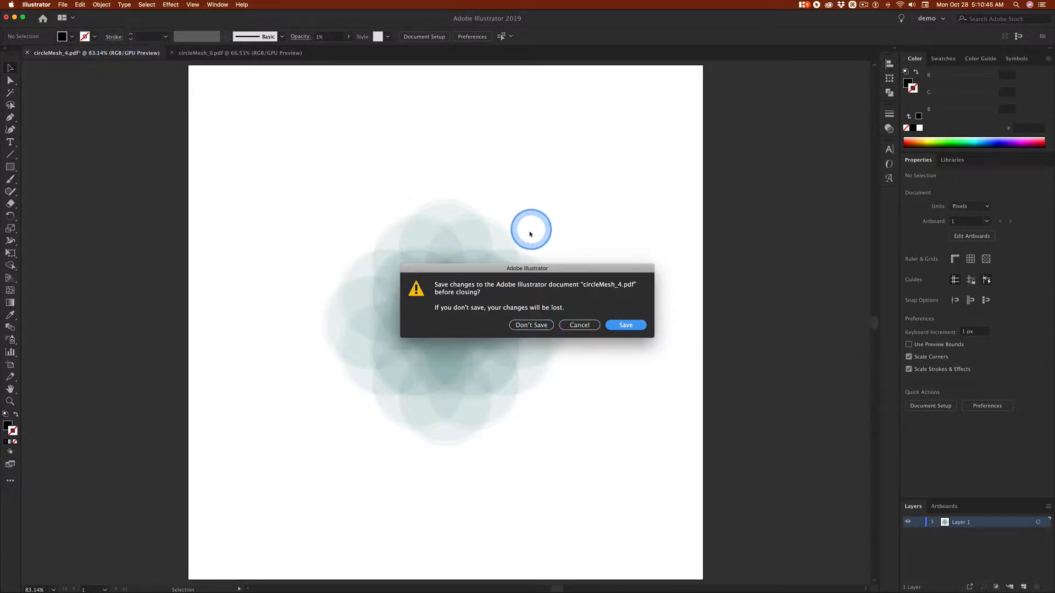
left_click(530, 325)
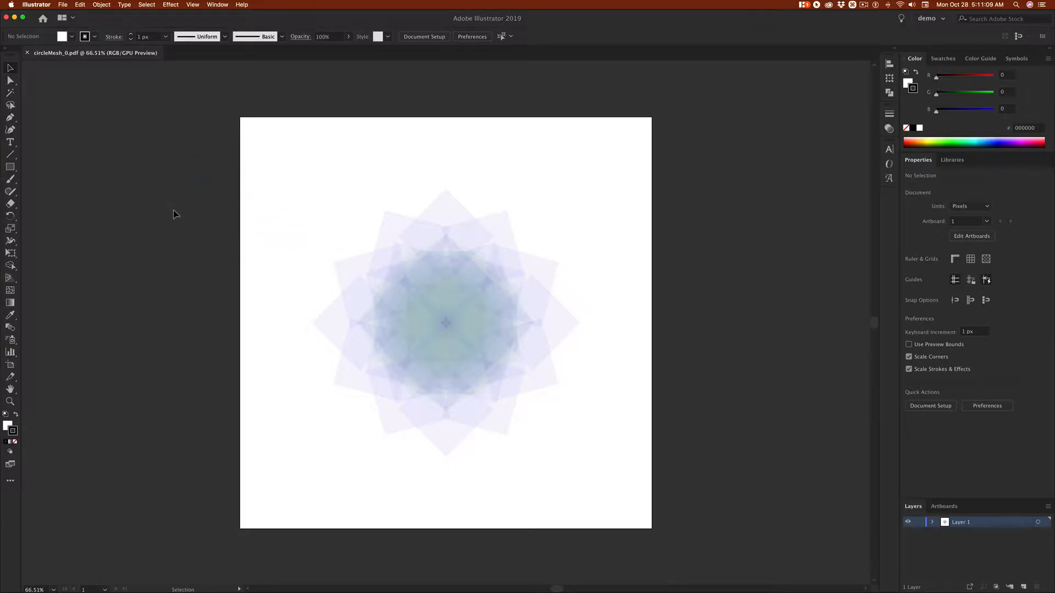
key("Caps_Lock")
key("shift")
key("super+shift+s")
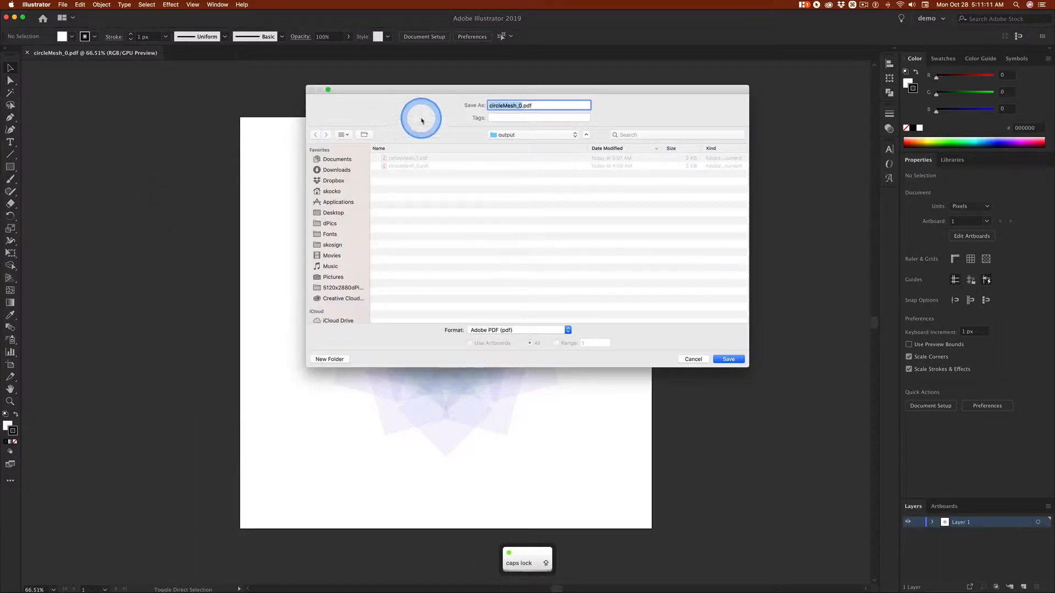
left_click(700, 359)
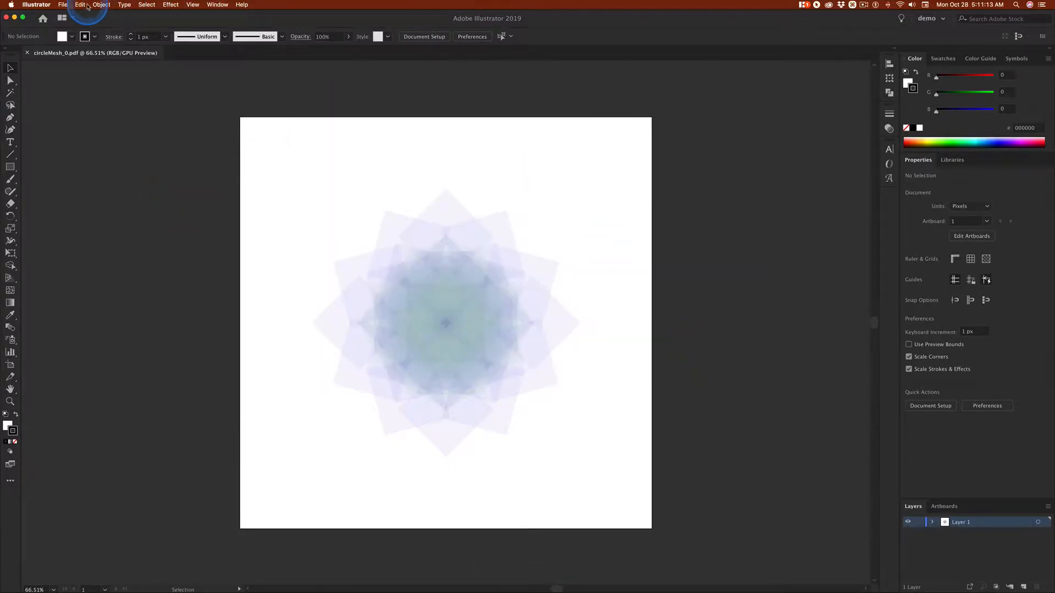
Save the document as circleMesh_0a.ai in Adobe Illustrator (ai) format in the output folder, accepting the default Illustrator options
left_click(63, 5)
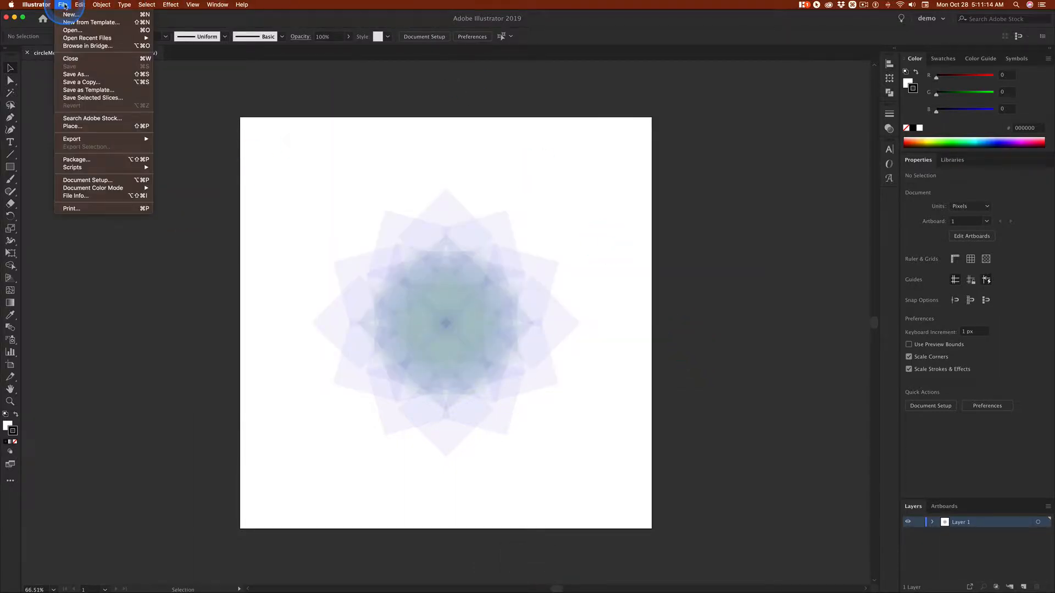
left_click(73, 66)
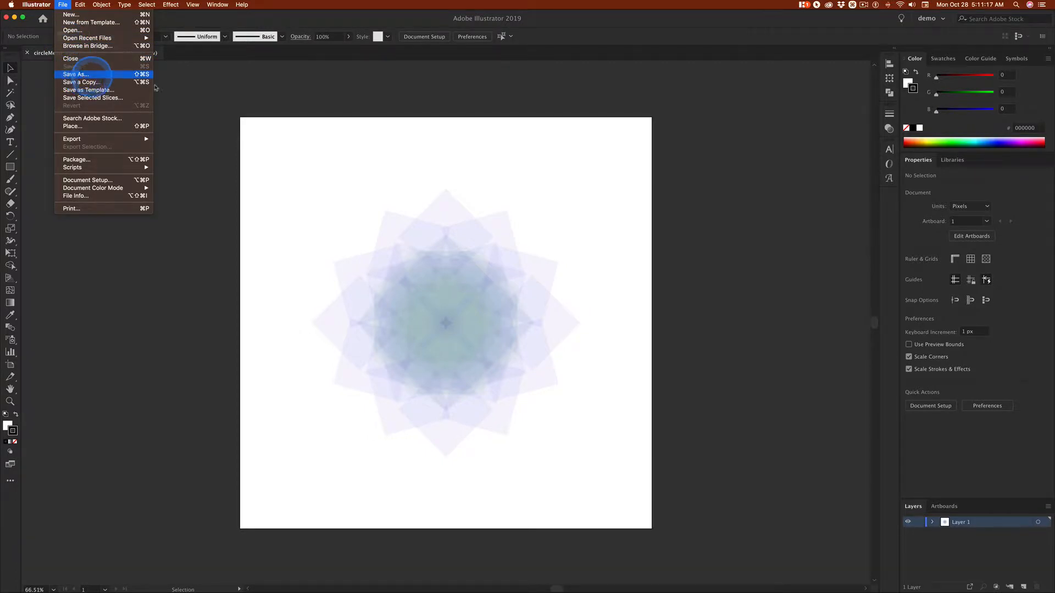
left_click(72, 74)
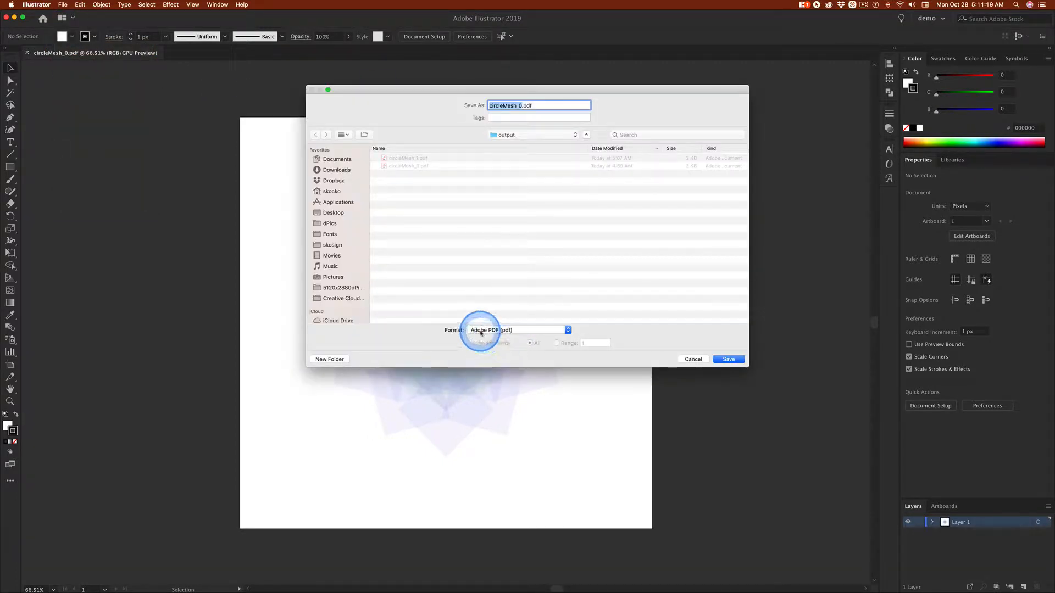
left_click(522, 330)
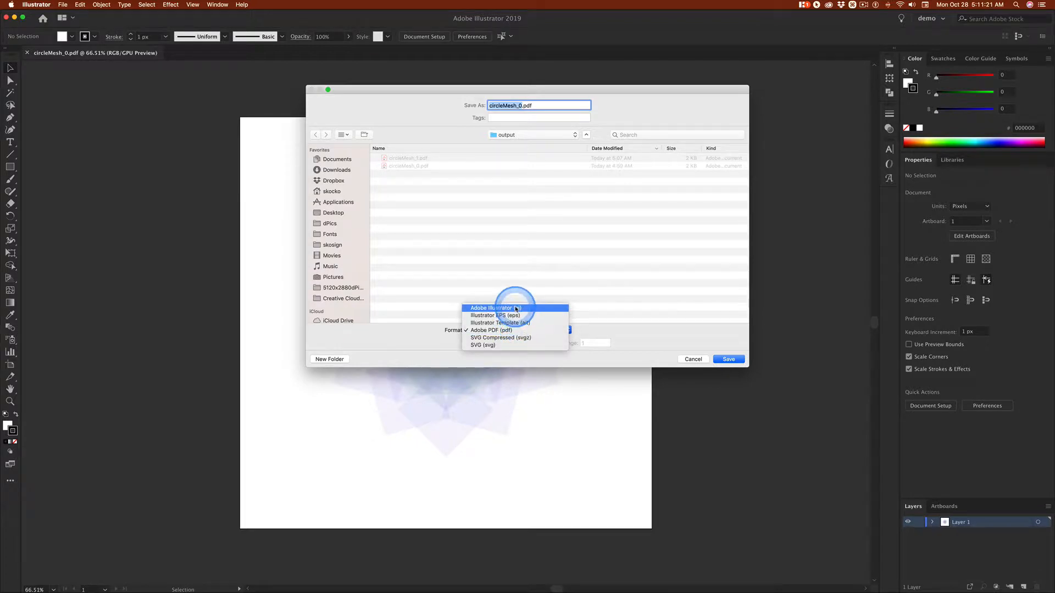
left_click(515, 308)
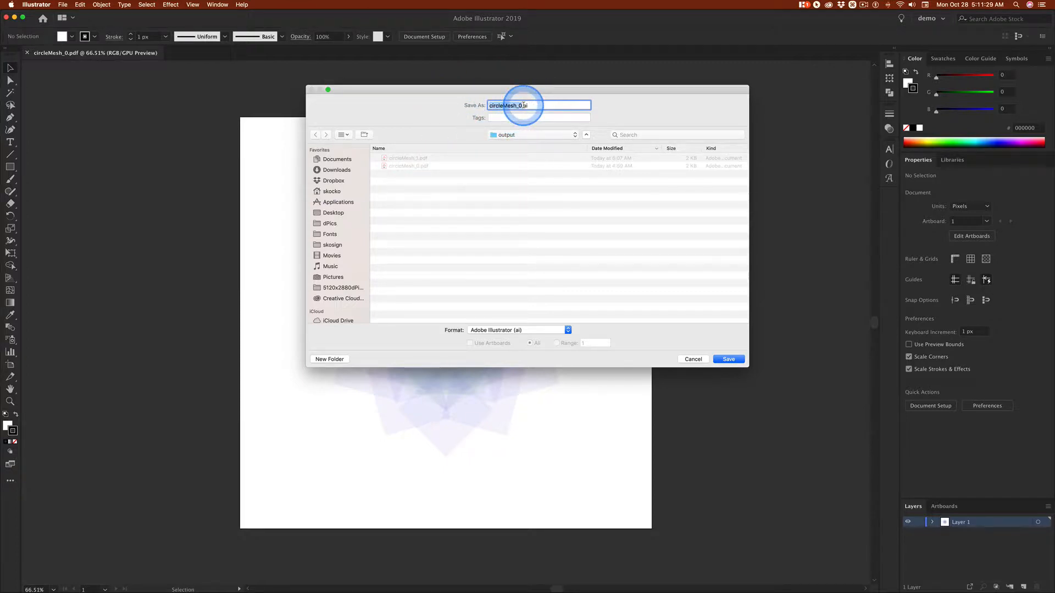
key("Caps_Lock")
key("Right")
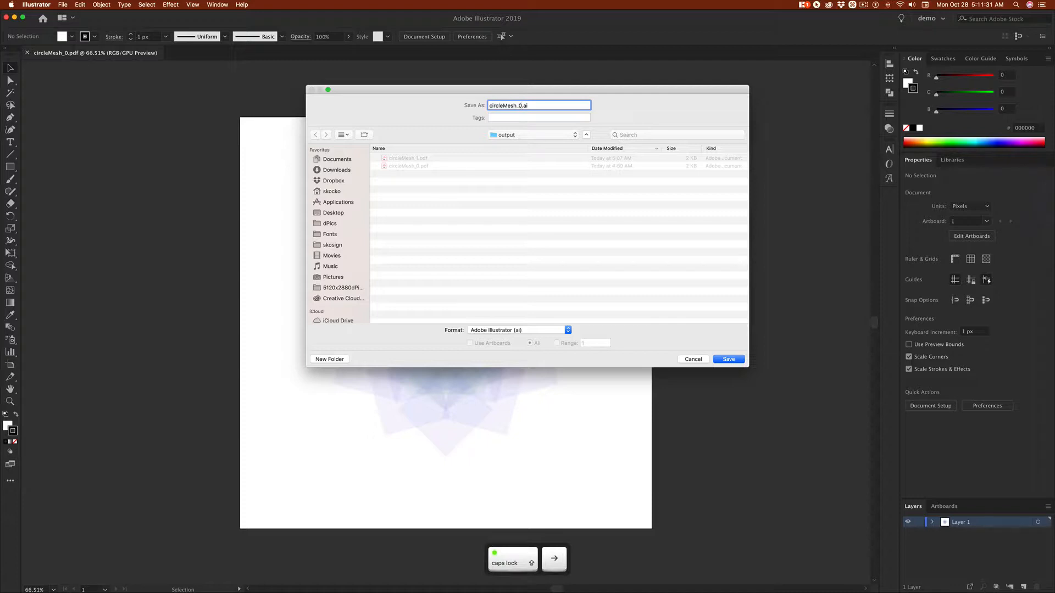
type("ao")
key("BackSpace")
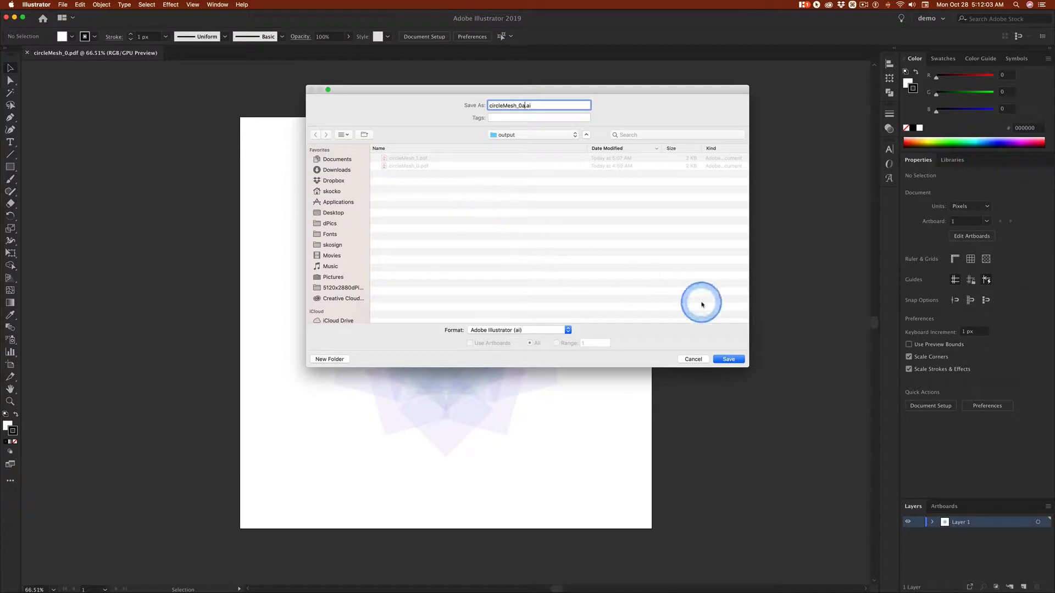
left_click(731, 360)
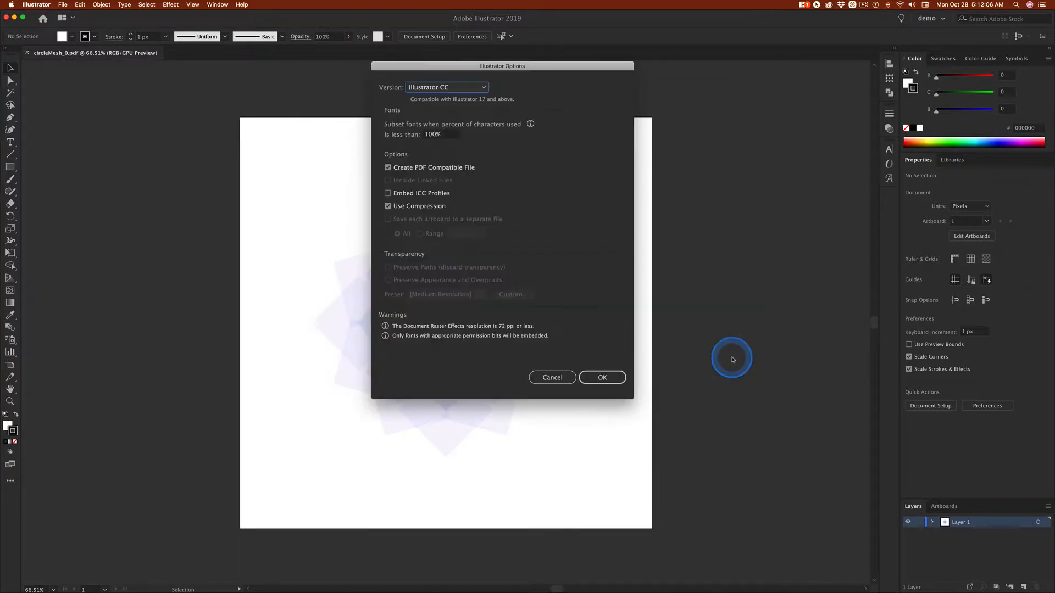
left_click(601, 378)
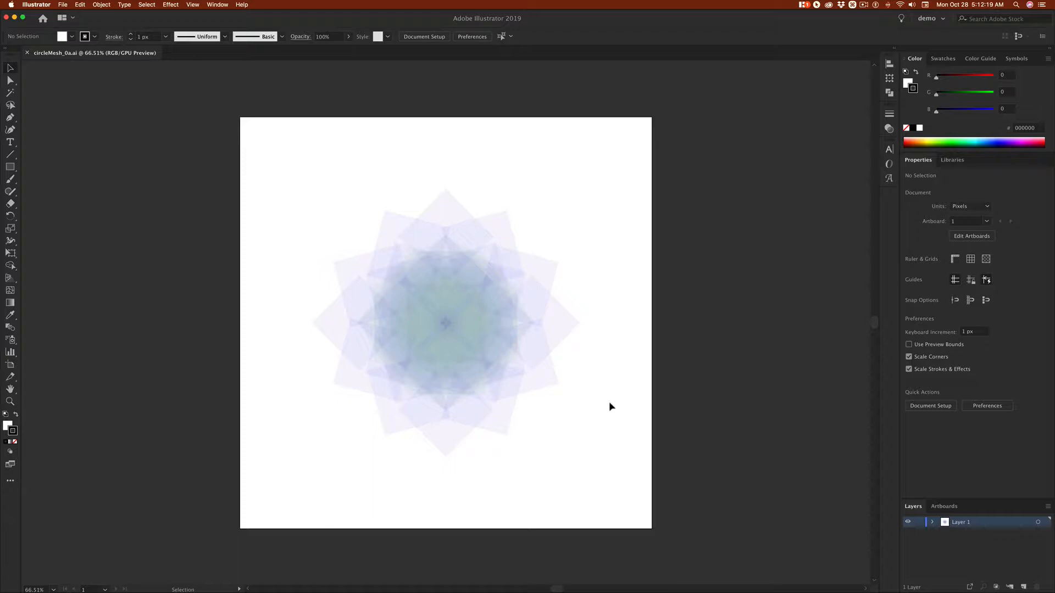
Float the Layers panel beside the artboard at full height and examine the contents of Layer 1's clip group
left_click(932, 523)
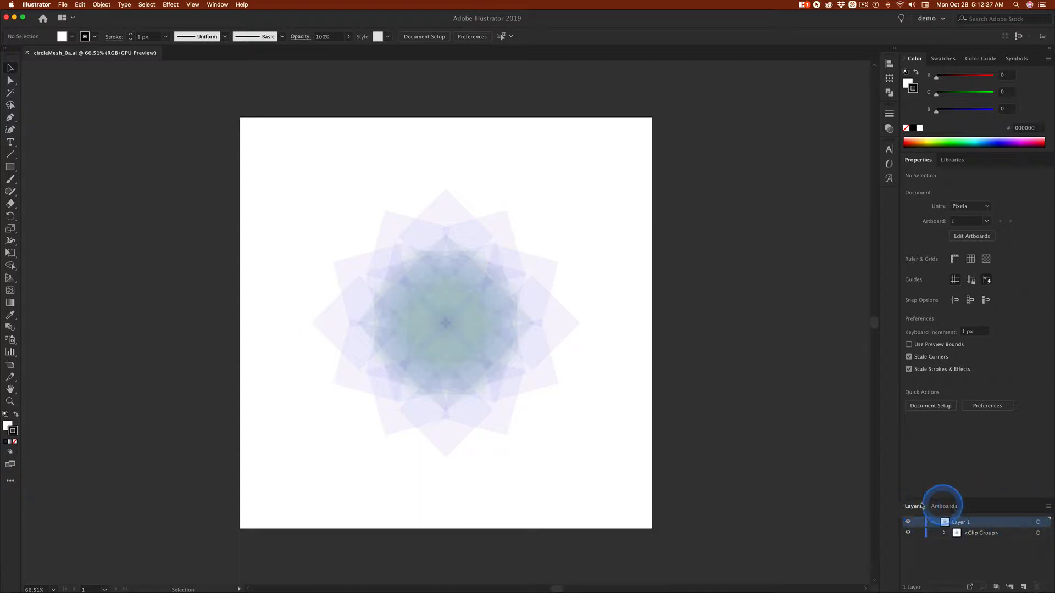
left_click_drag(915, 504, 676, 173)
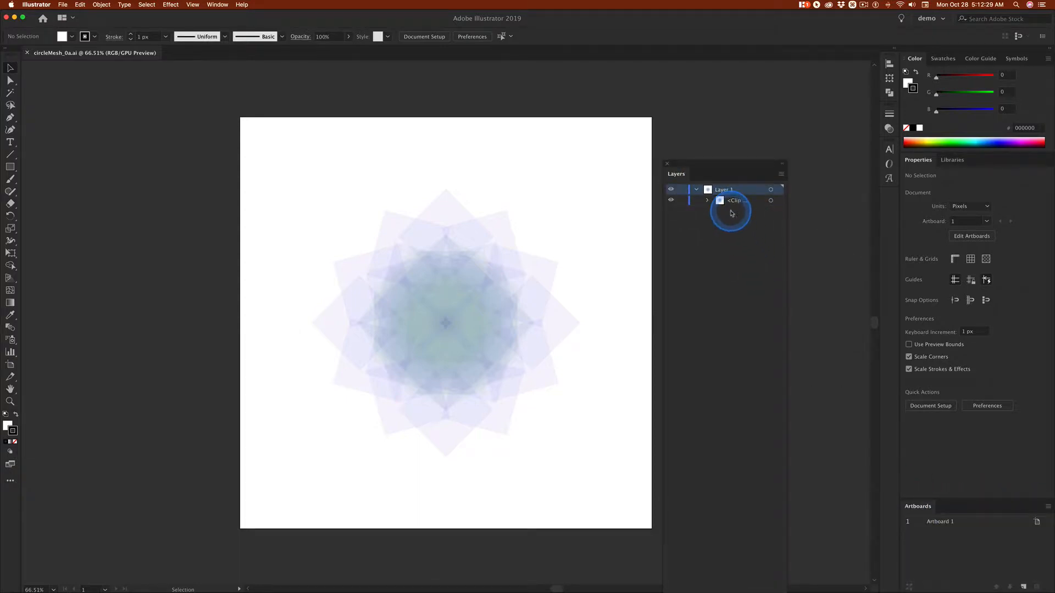
left_click_drag(725, 166, 729, 34)
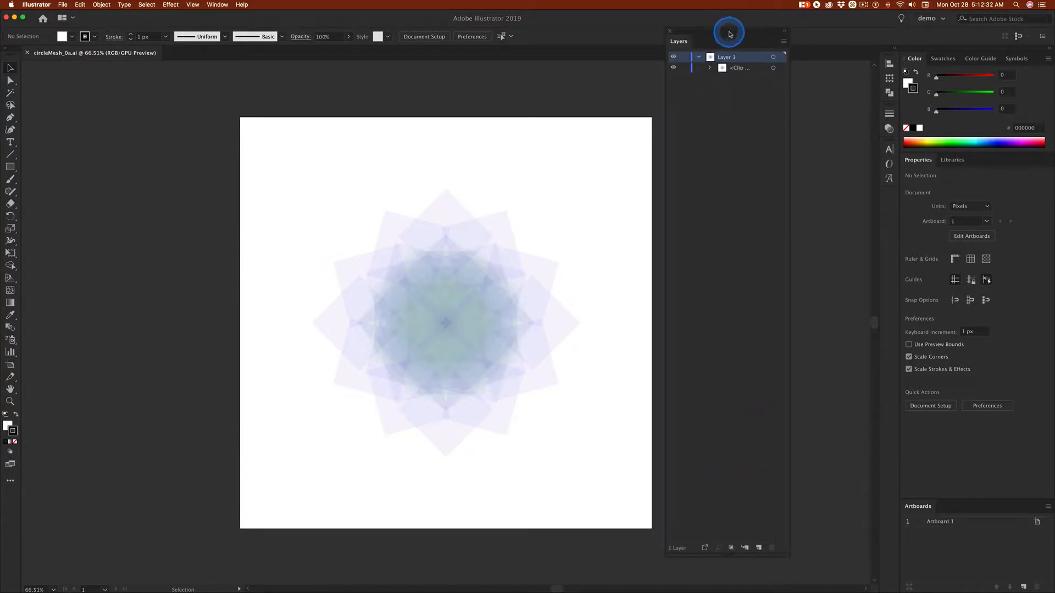
left_click(711, 68)
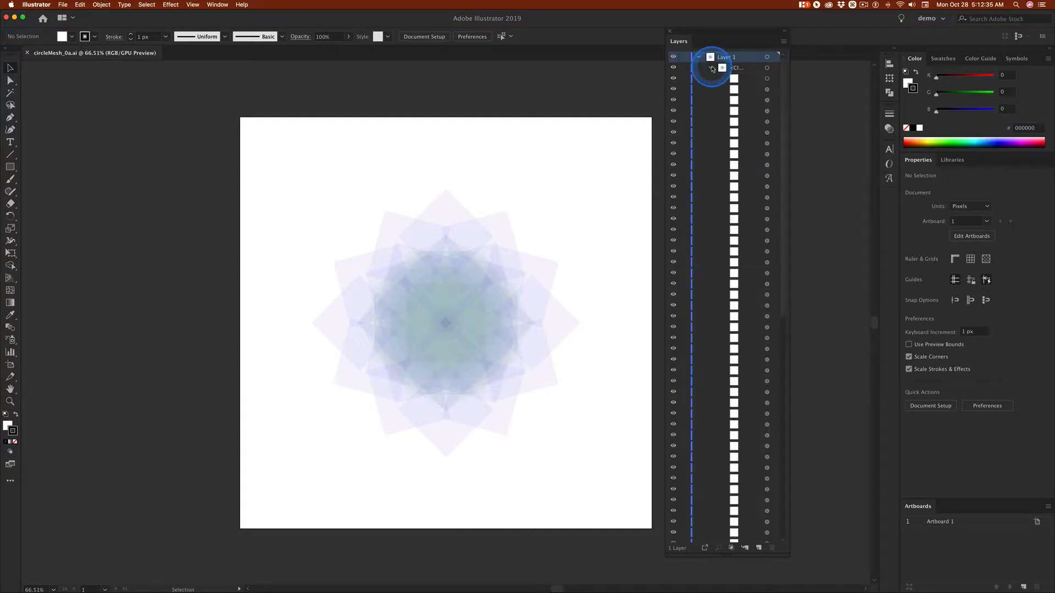
left_click(711, 69)
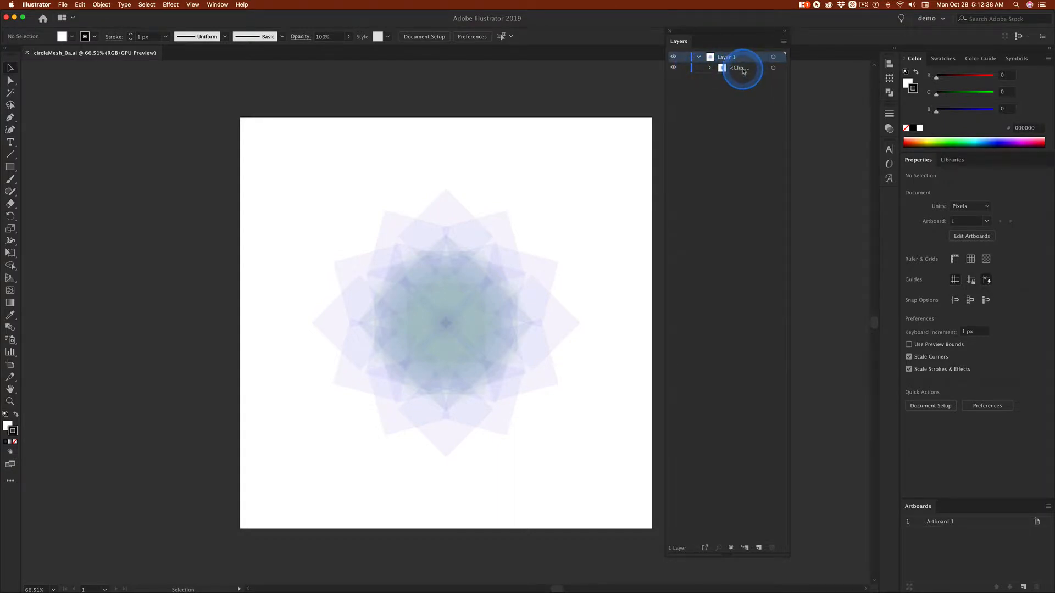
left_click(710, 68)
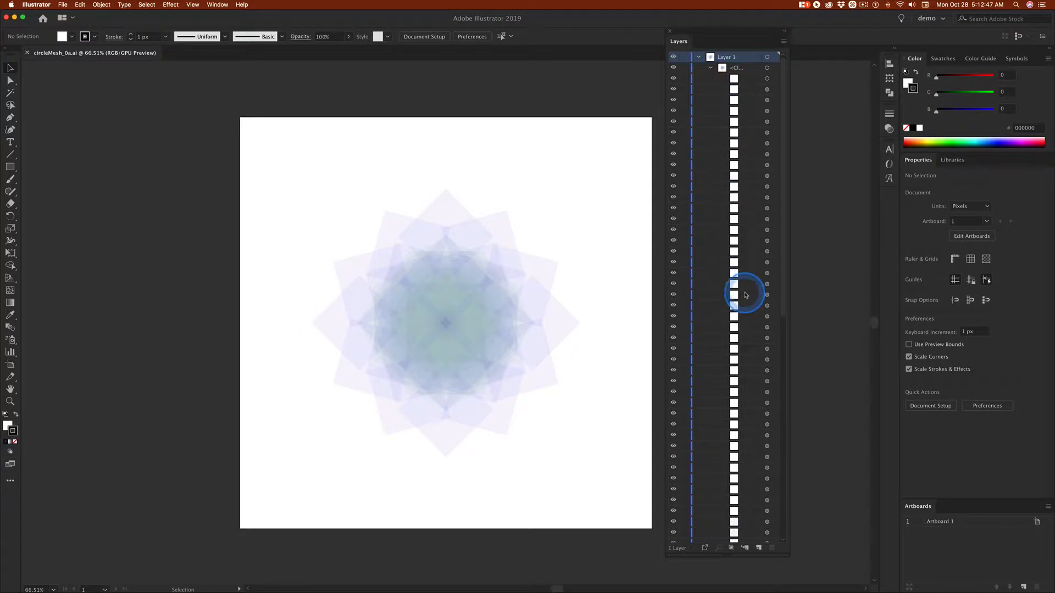
left_click(699, 57)
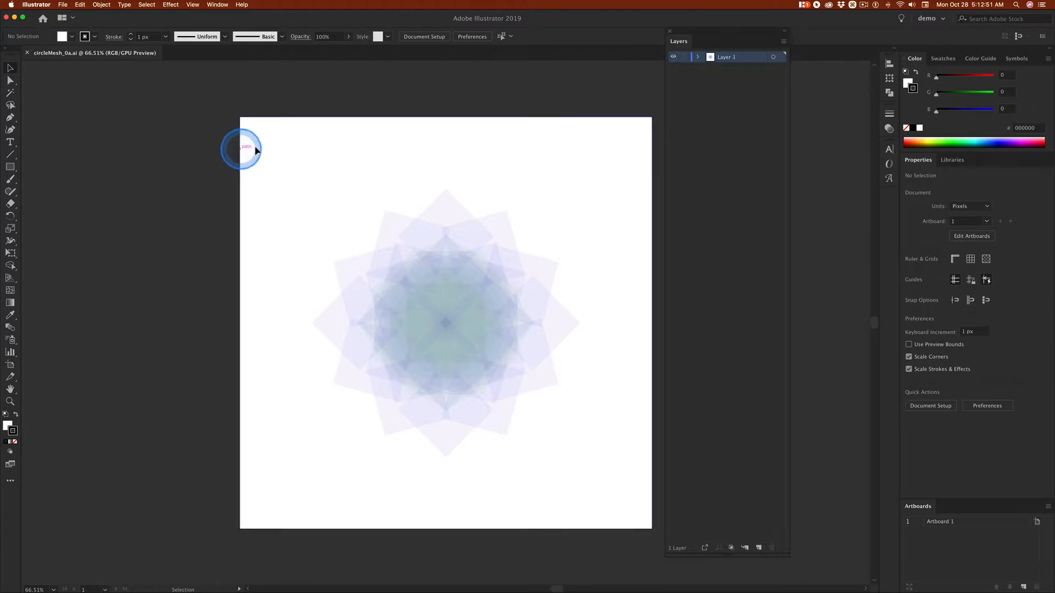
Release the clipping mask on the artwork's clip group and deselect the freed paths
left_click(245, 121)
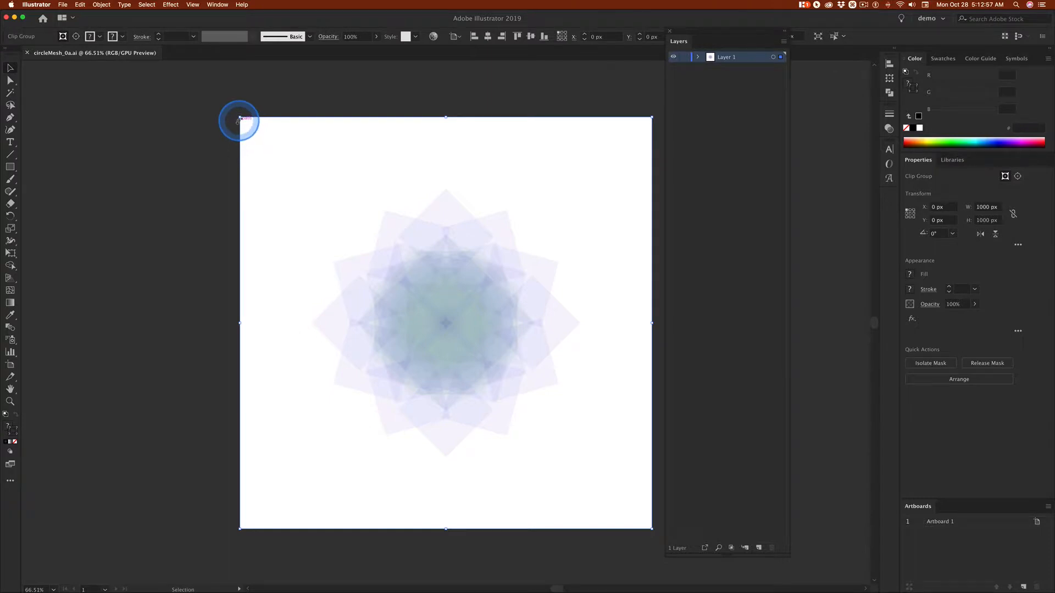
right_click(306, 152)
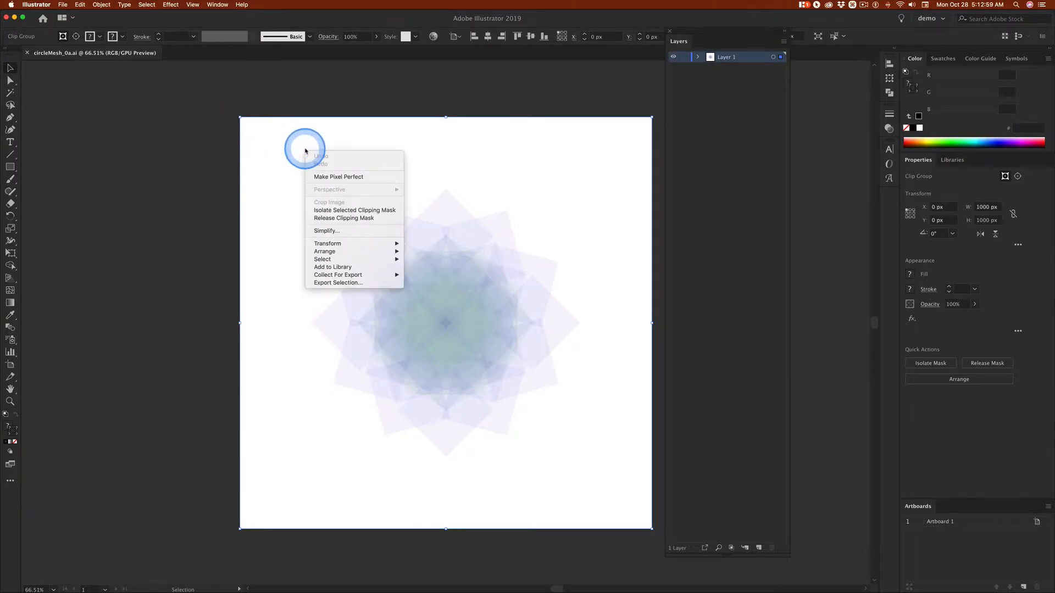
left_click(339, 218)
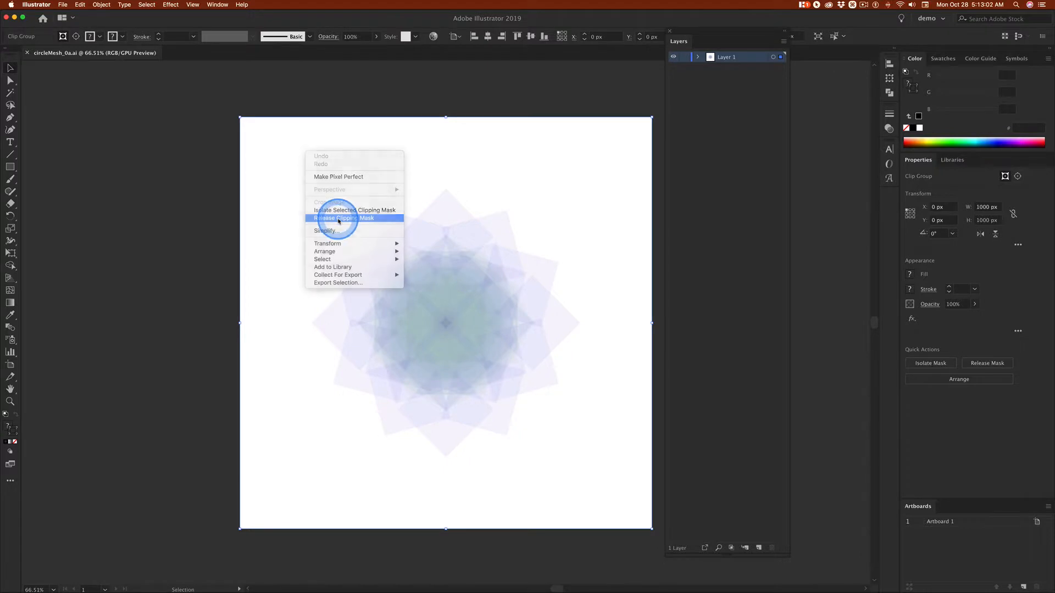
left_click(138, 151)
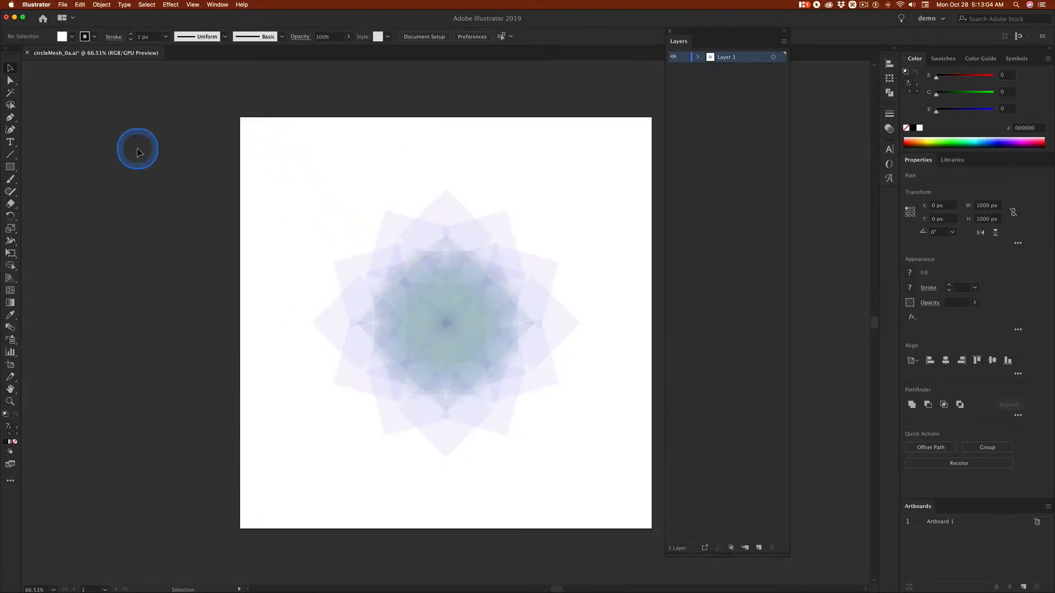
Pick out the leftover artboard-sized frame path, and select all the overlapping flower shapes without that frame
left_click(240, 137)
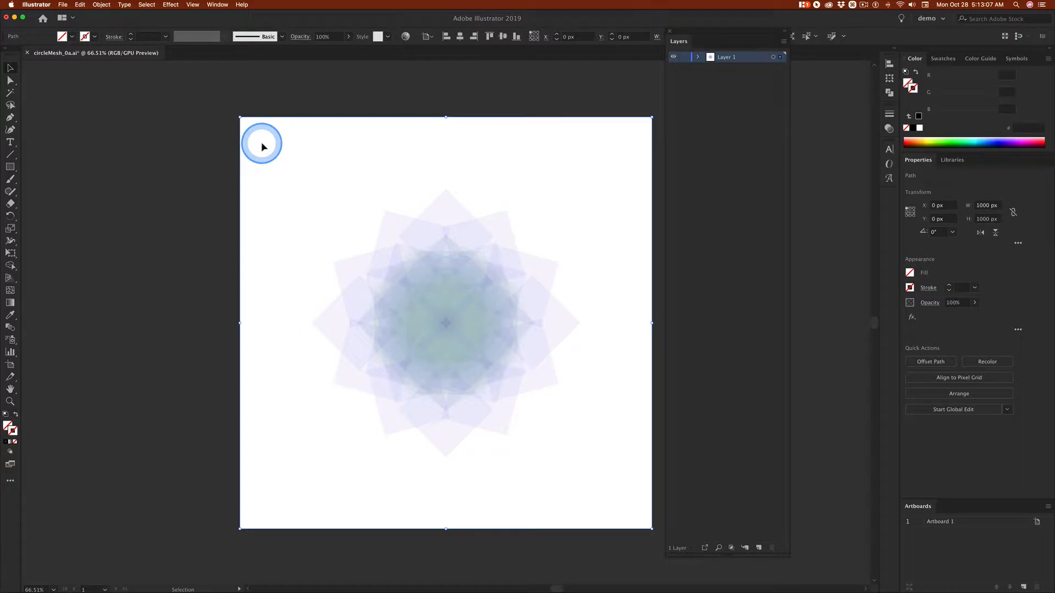
left_click(262, 142)
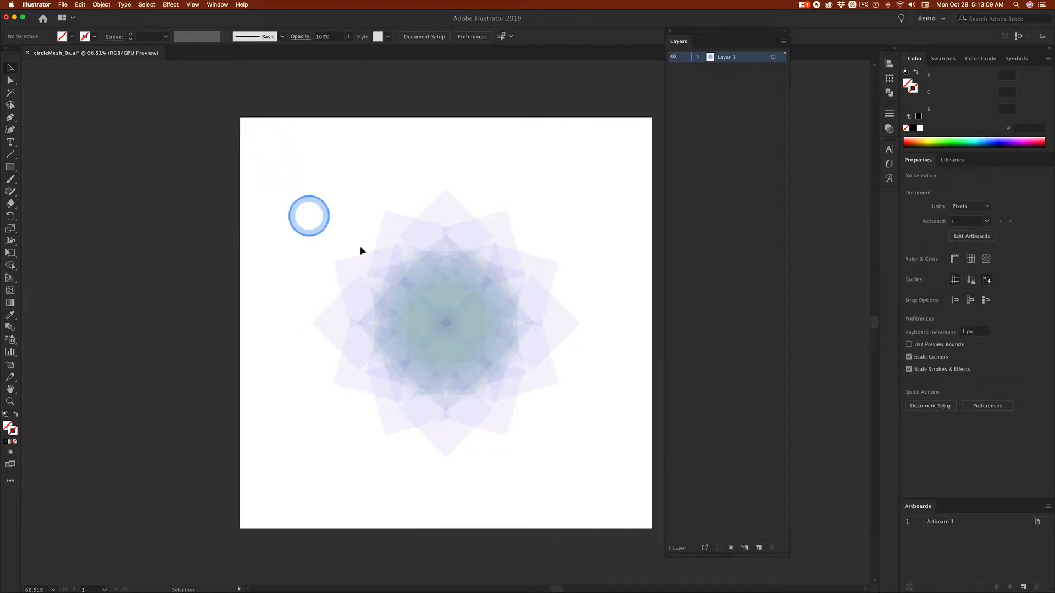
left_click_drag(296, 165, 519, 298)
left_click_drag(538, 336, 604, 459)
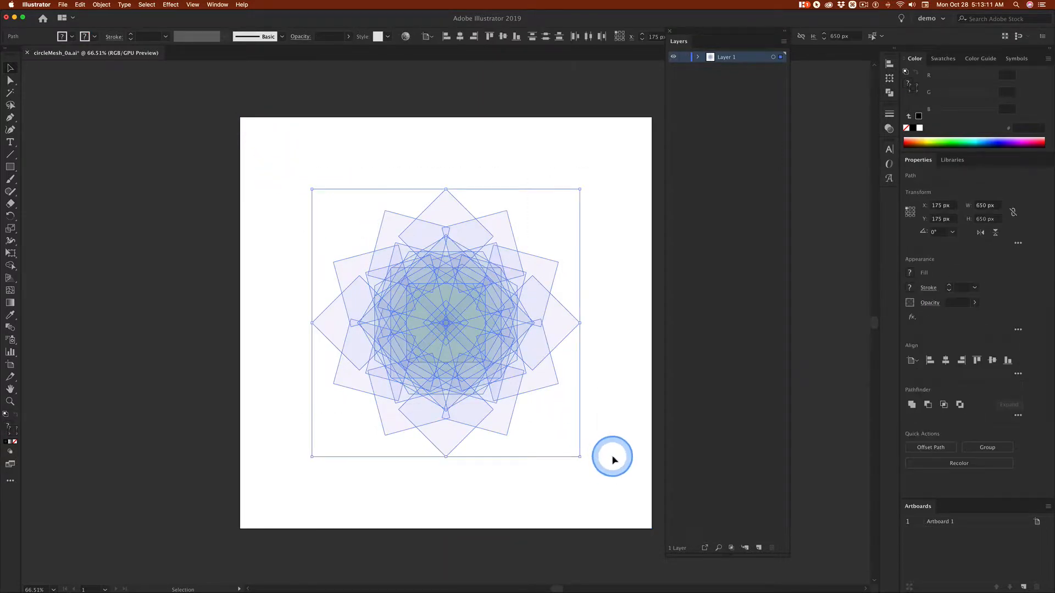
Expand Layer 1 and pick out its bottommost path to locate that small shape at the flower's centre
left_click(699, 57)
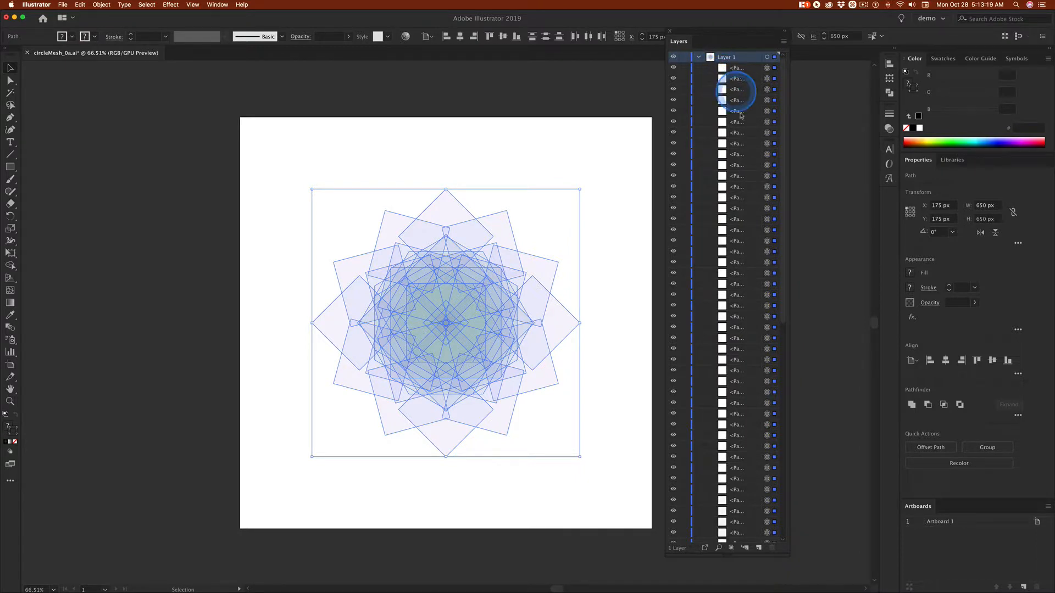
scroll(748, 311, "down", 1)
scroll(748, 311, "down", 10)
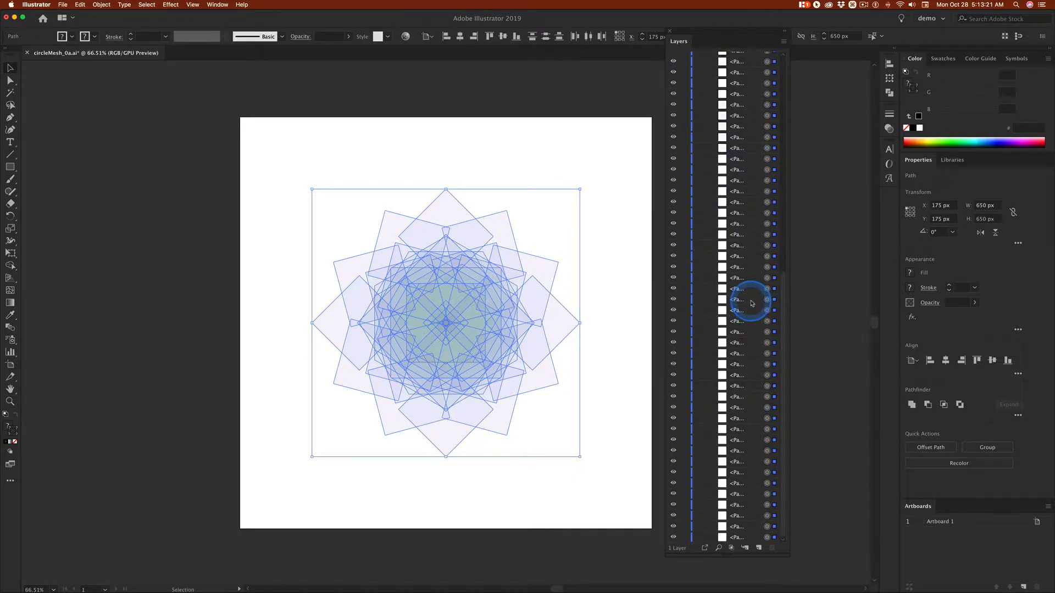
left_click(767, 537)
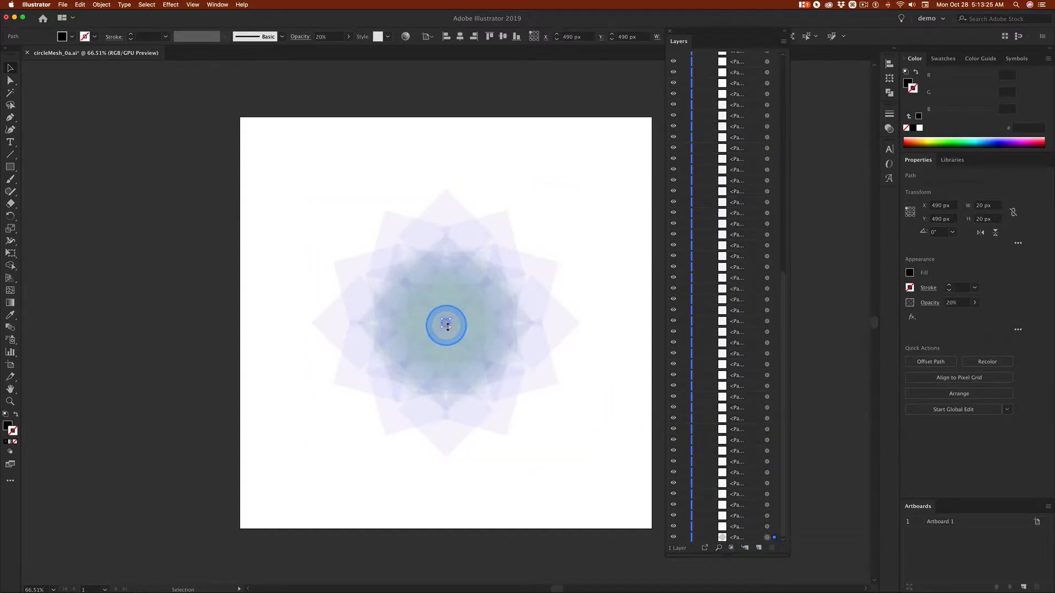
left_click_drag(118, 344, 454, 333)
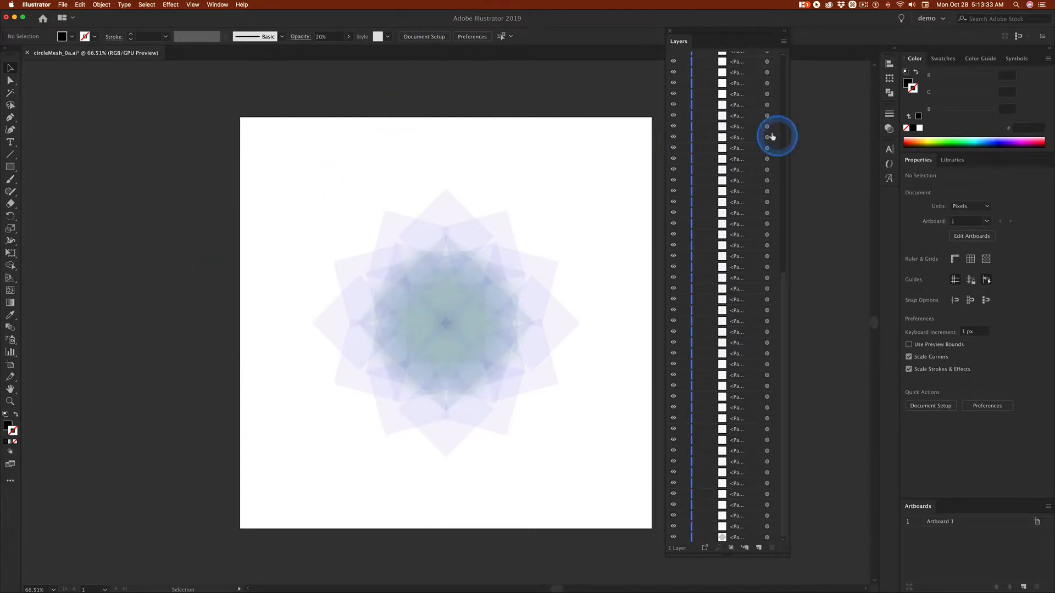
Collapse Layer 1 and dock the floating Layers panel back alongside Artboards
scroll(733, 114, "up", 5)
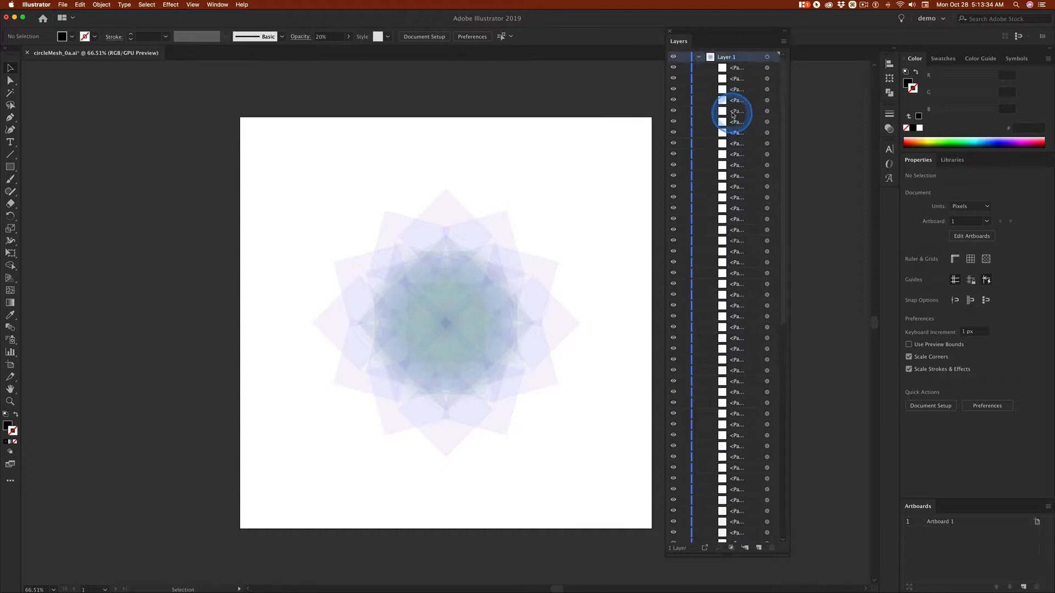
left_click(699, 56)
left_click_drag(677, 43, 908, 501)
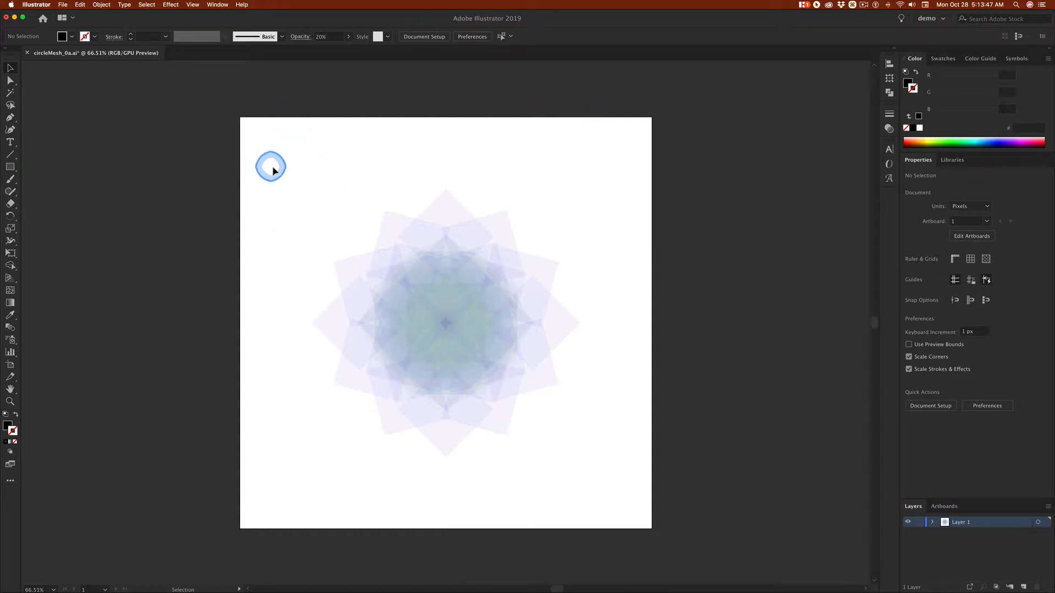
Give all the flower shapes a white (#ffffff) stroke 0.25 px wide, and deselect them
left_click_drag(273, 171, 657, 467)
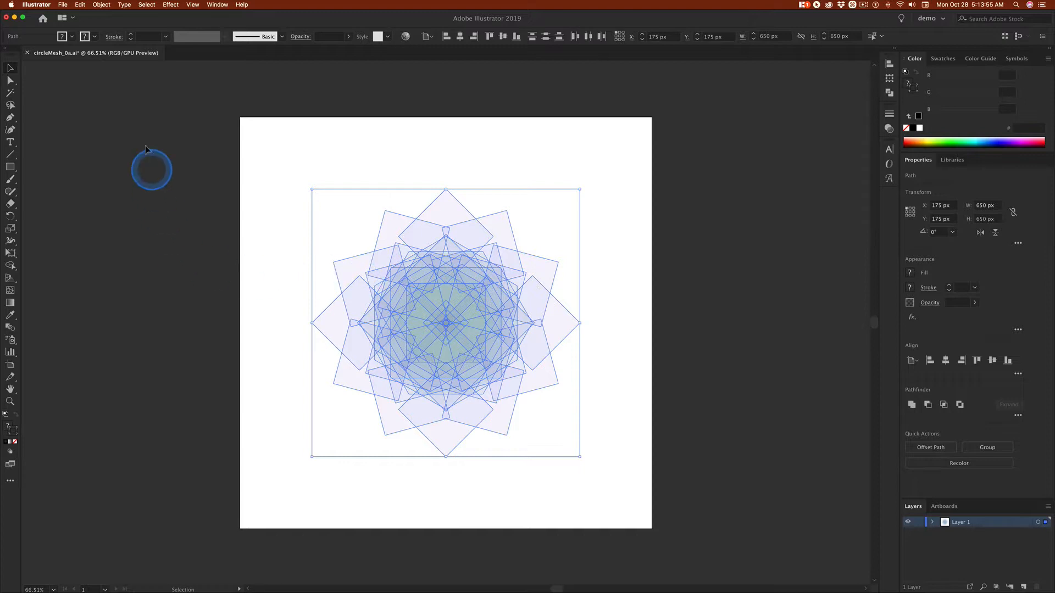
double_click(18, 433)
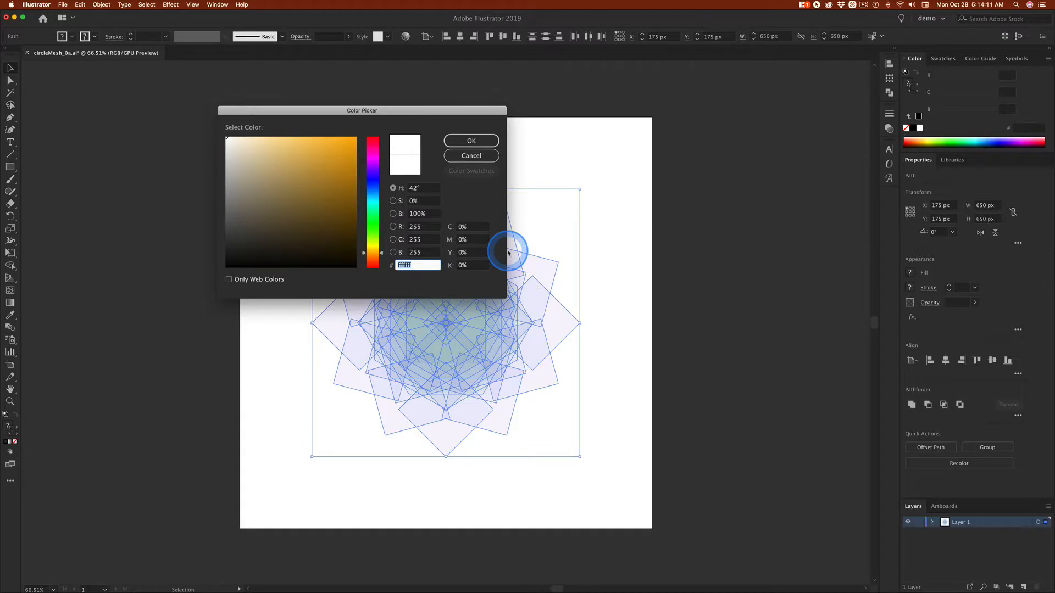
left_click(472, 141)
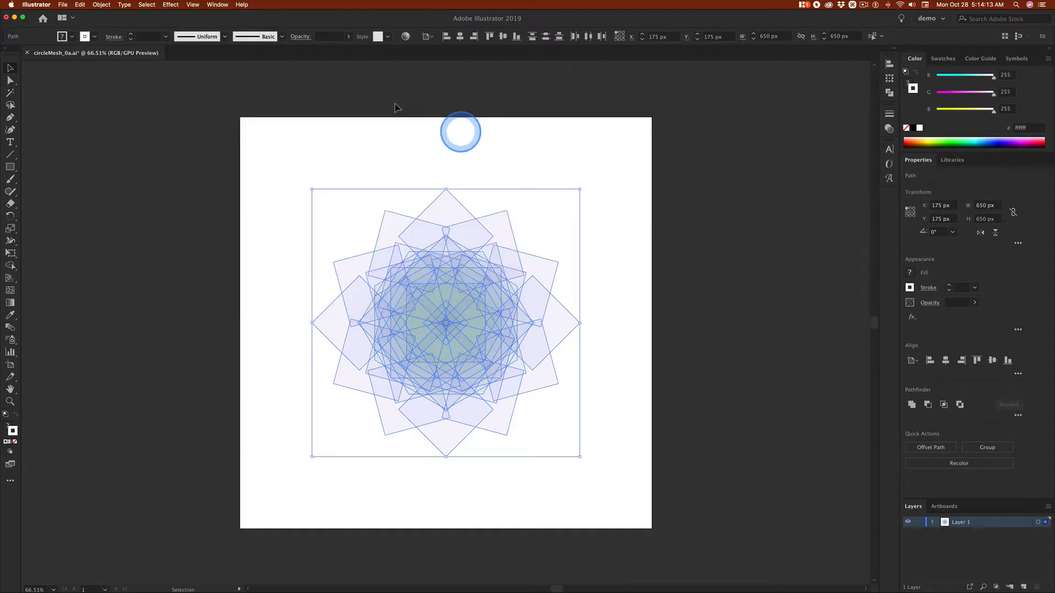
left_click(132, 34)
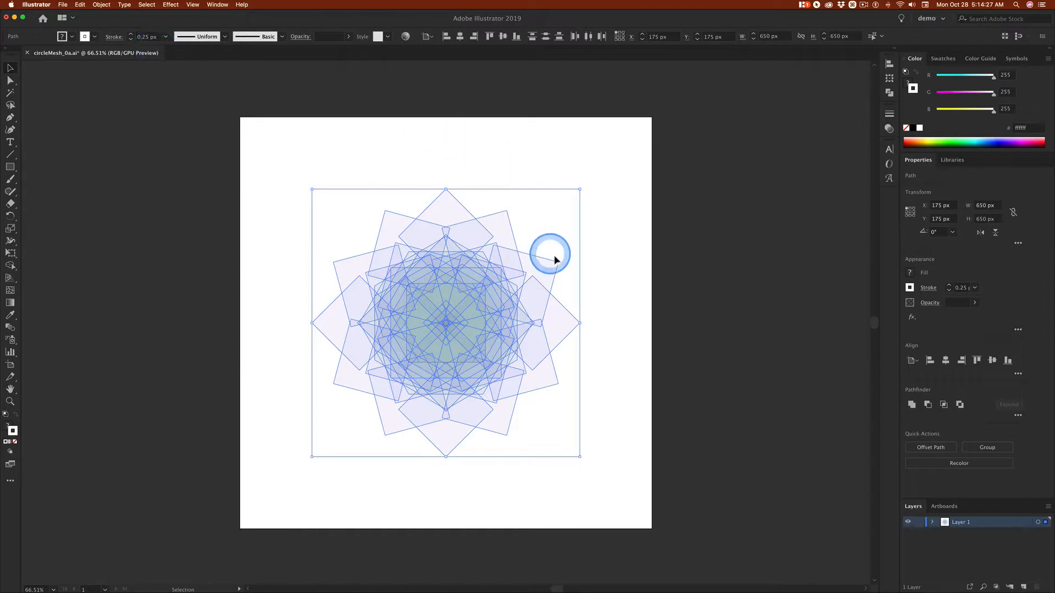
left_click(316, 160)
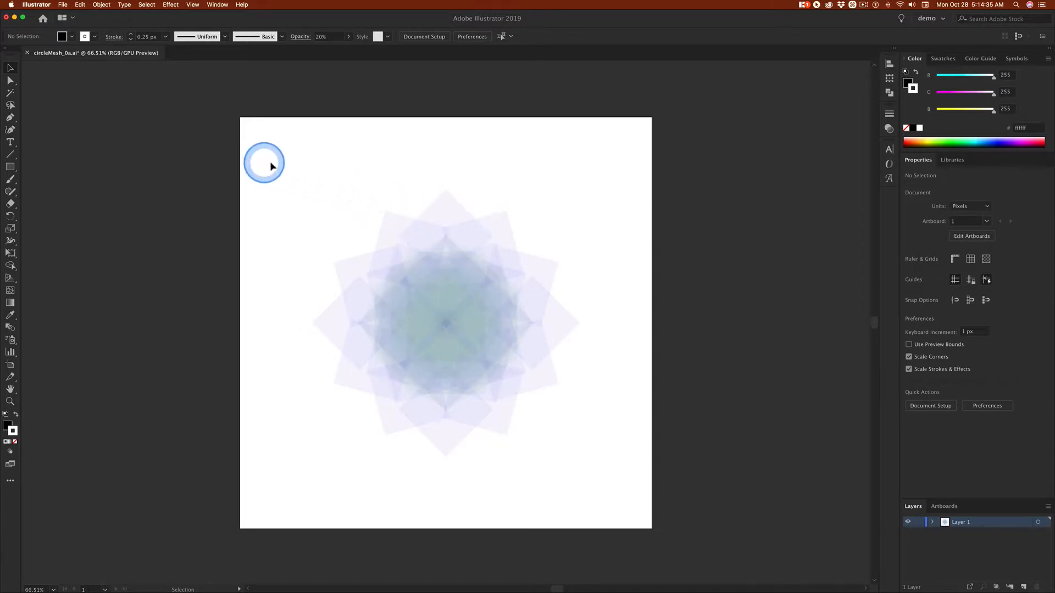
Select all the flower shapes and start Recolor Artwork on them, keeping the artwork in view
left_click_drag(274, 160, 627, 483)
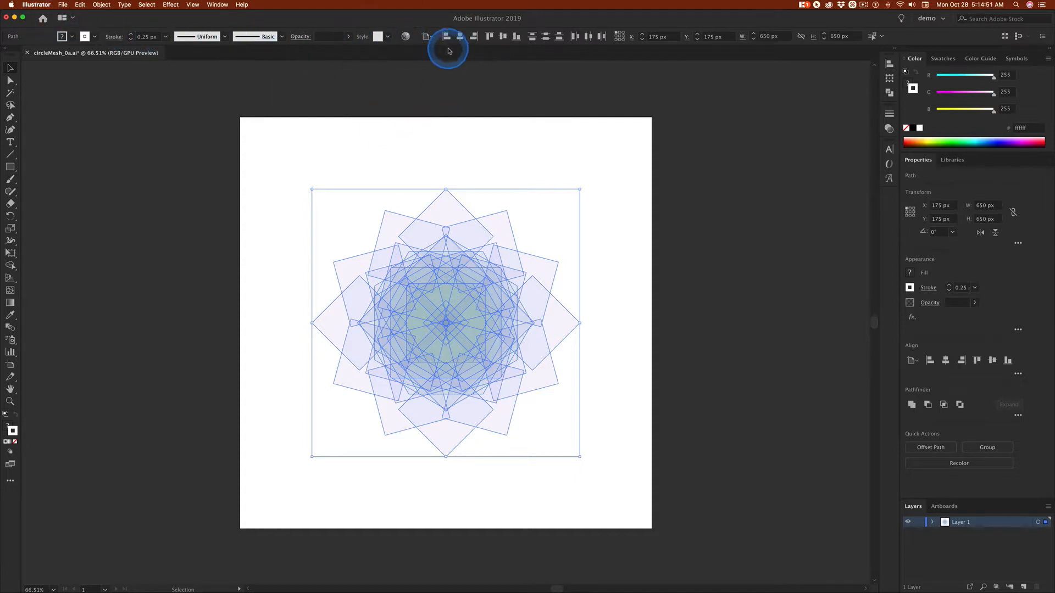
left_click(406, 37)
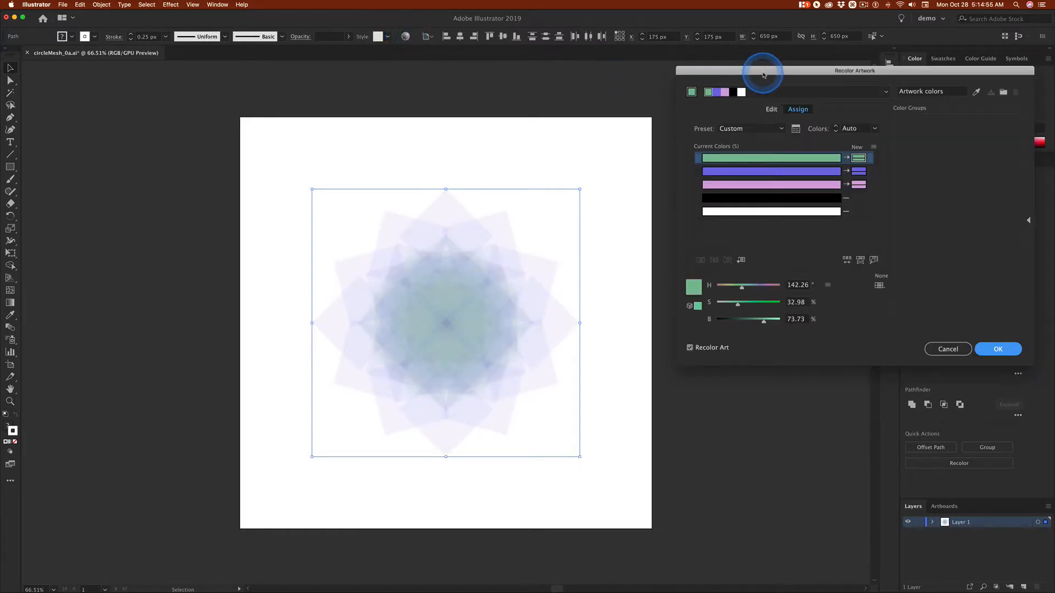
left_click_drag(731, 75, 140, 82)
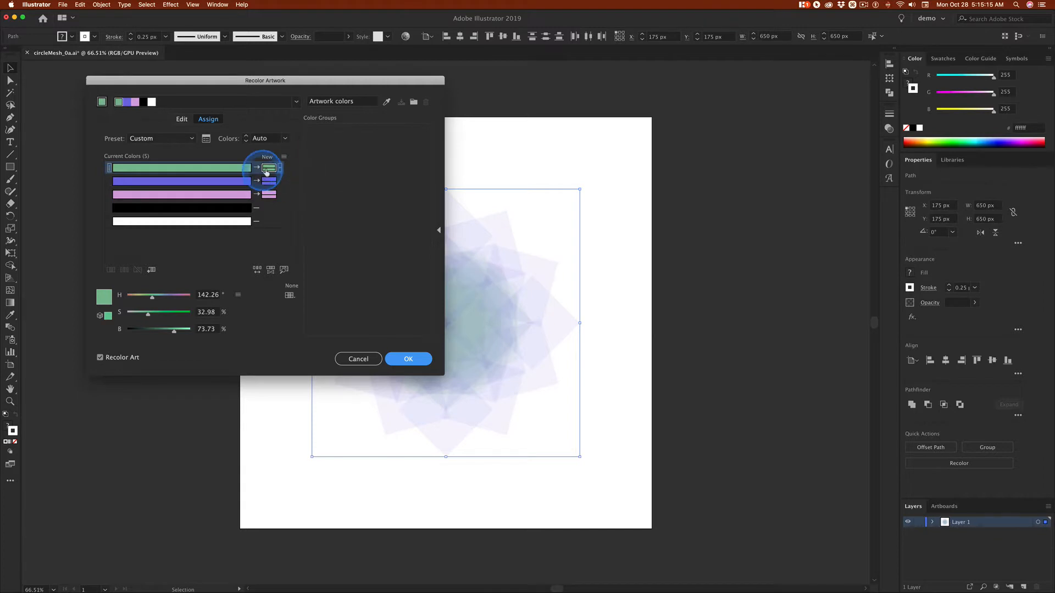
Reassign the artwork's green to the muted olive yellow #b9ba7f
double_click(268, 170)
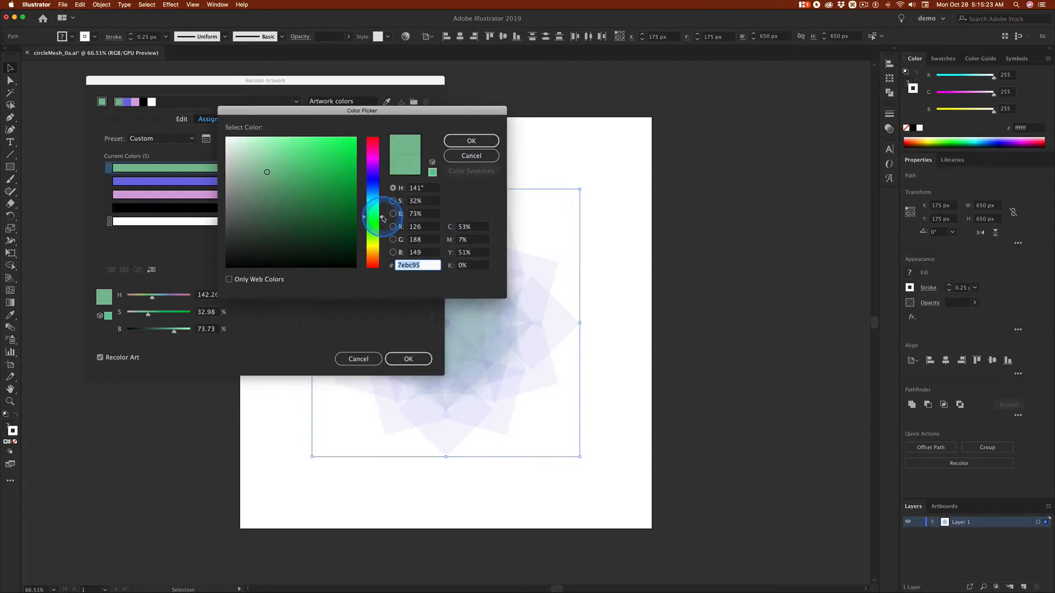
left_click_drag(383, 219, 383, 259)
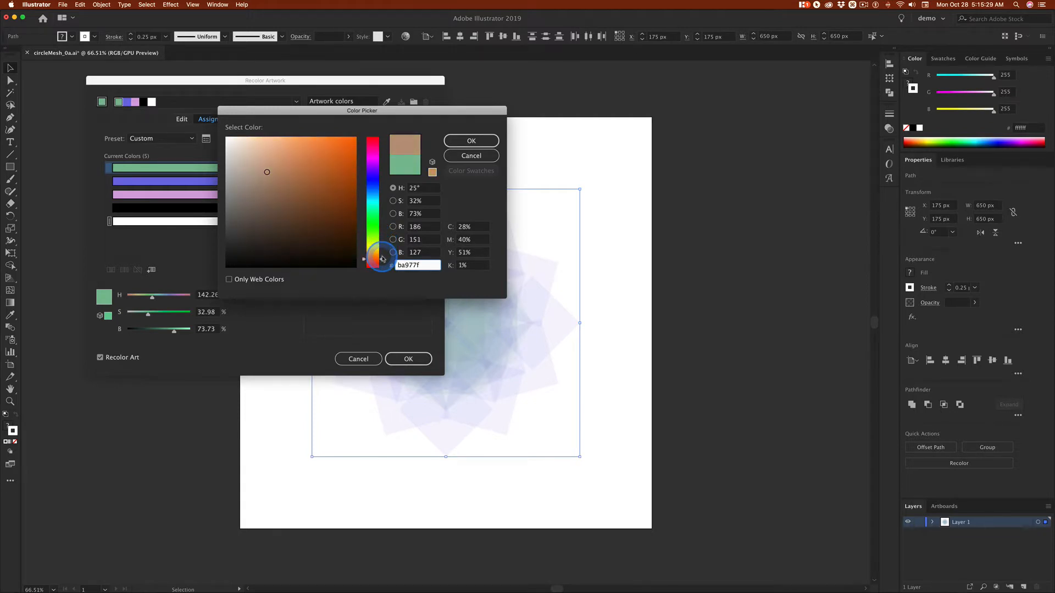
left_click_drag(383, 258, 383, 244)
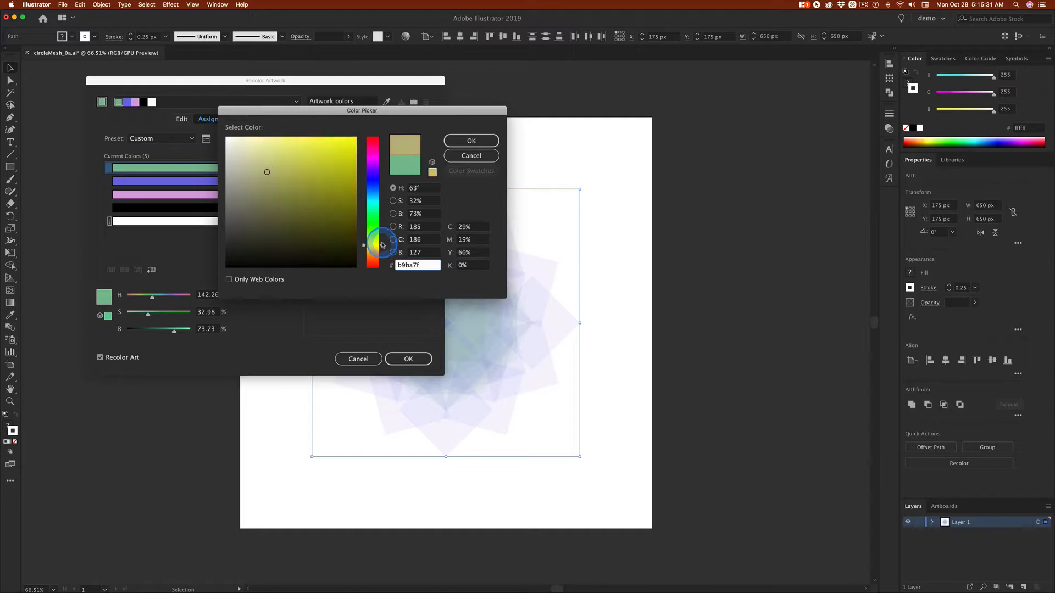
left_click(472, 141)
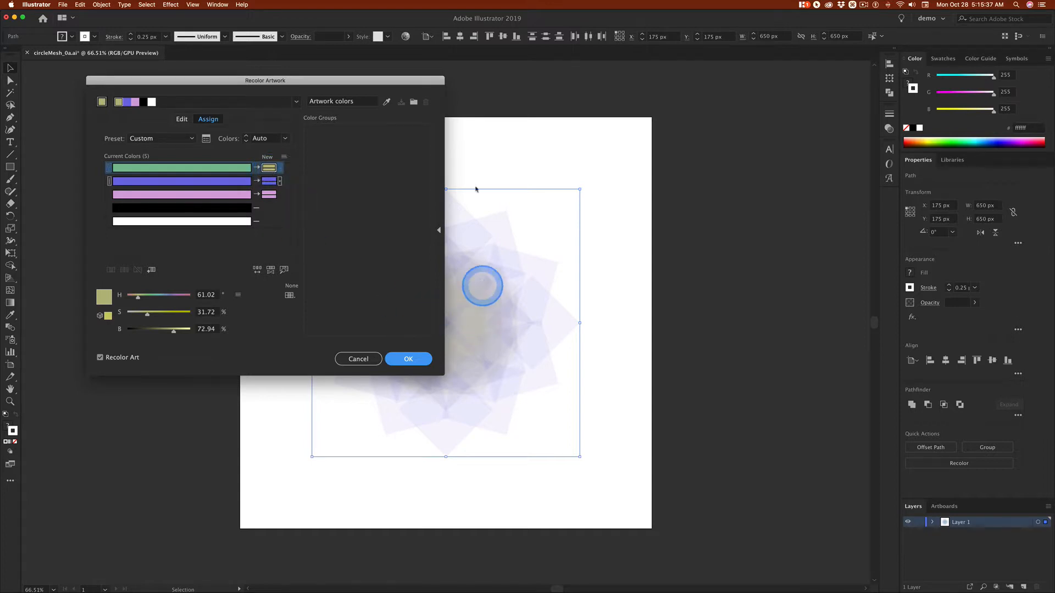
Reassign the artwork's green to a soft red with hue 0°, saturation 46.45% and brightness 82.75%, and apply the recolouring
left_click_drag(423, 81, 378, 96)
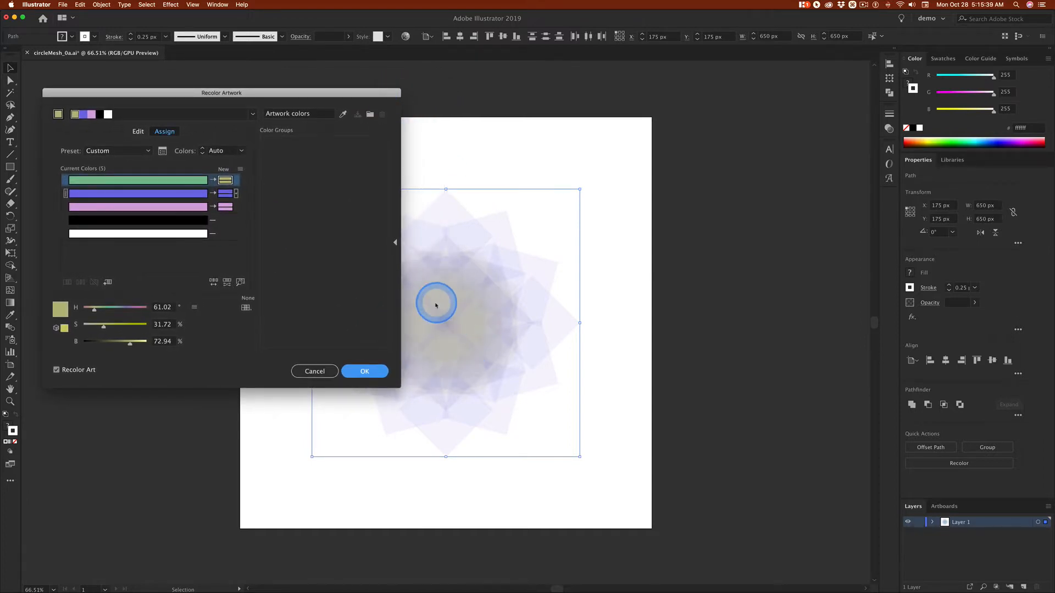
left_click(224, 182)
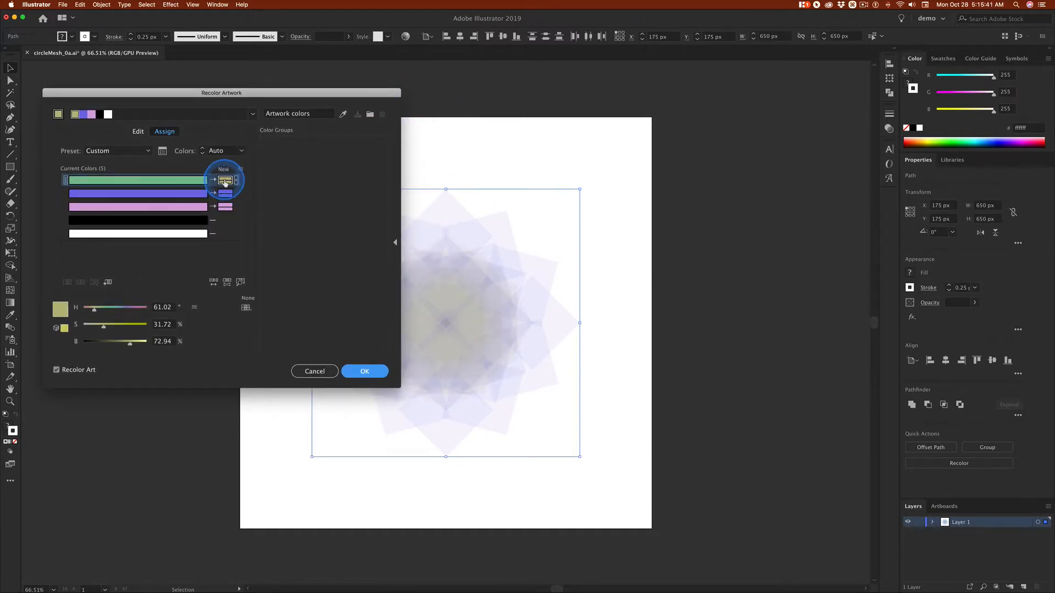
double_click(225, 182)
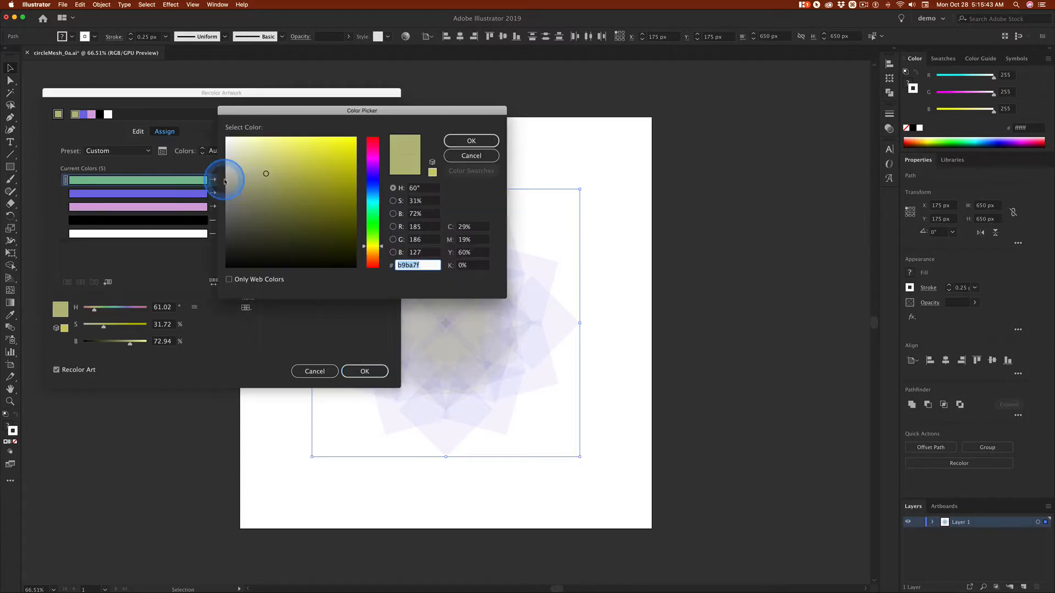
left_click_drag(383, 248, 400, 113)
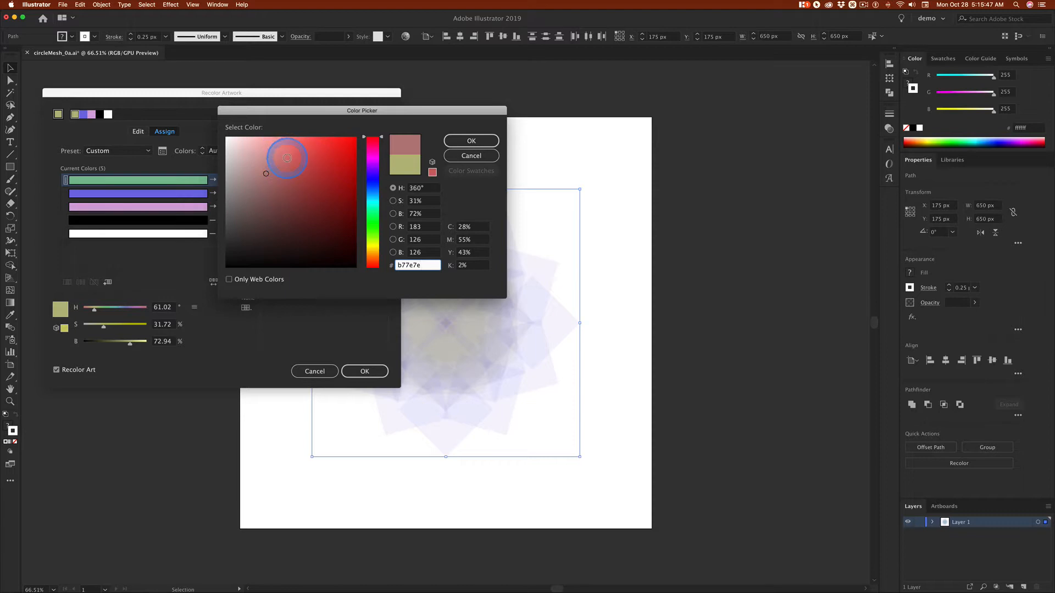
left_click(474, 143)
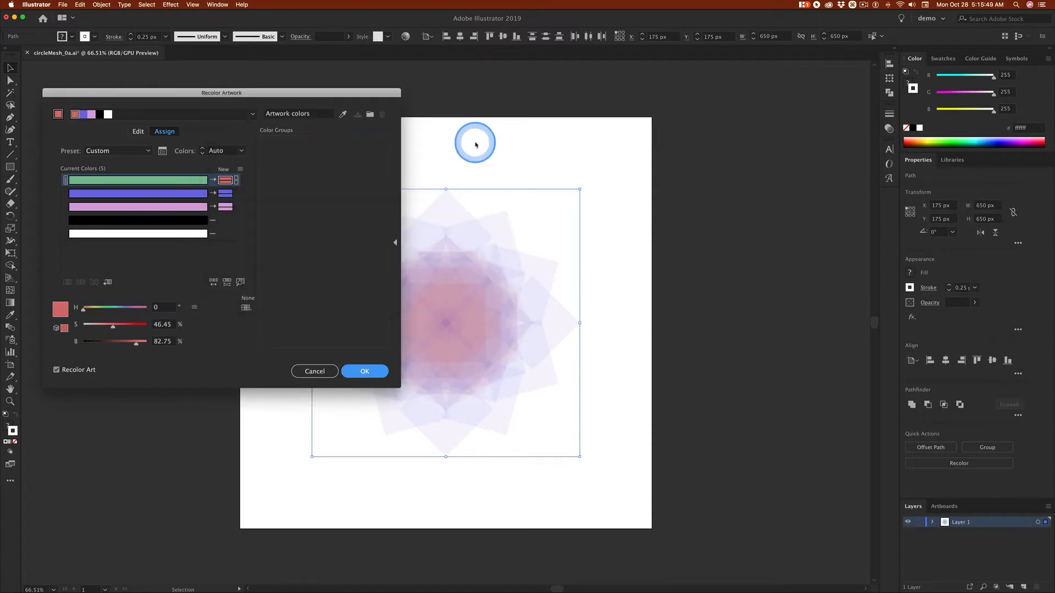
left_click(357, 370)
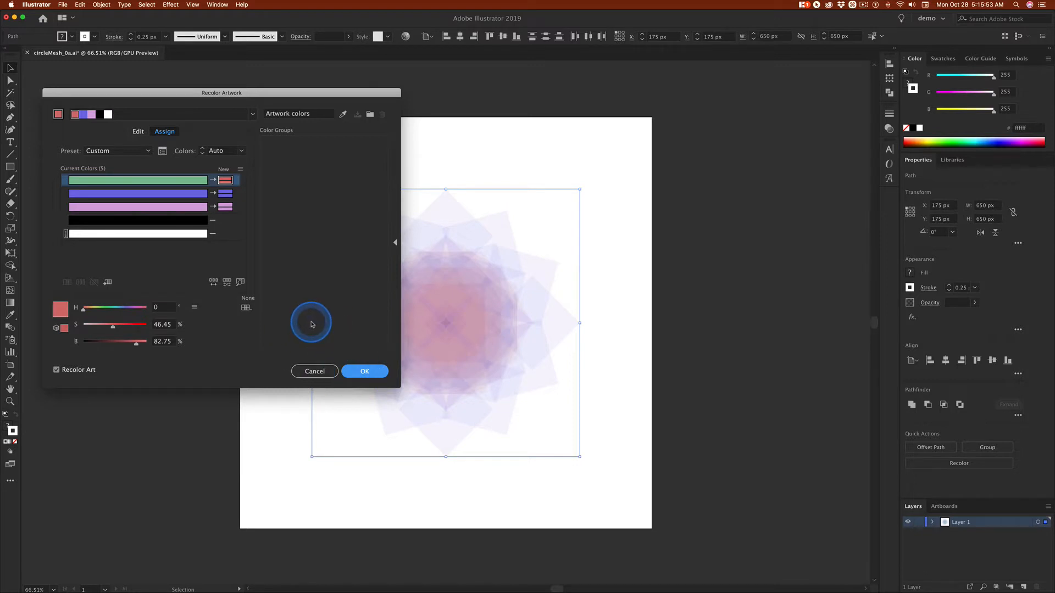
left_click(365, 370)
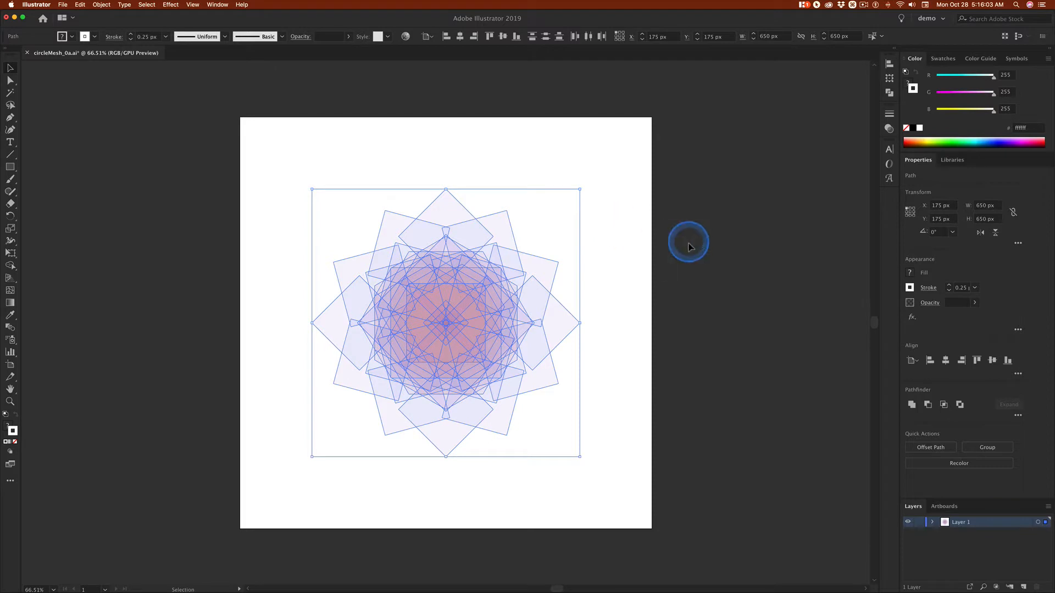
Save the document and copy the selected flower shapes to the clipboard
key("super+s")
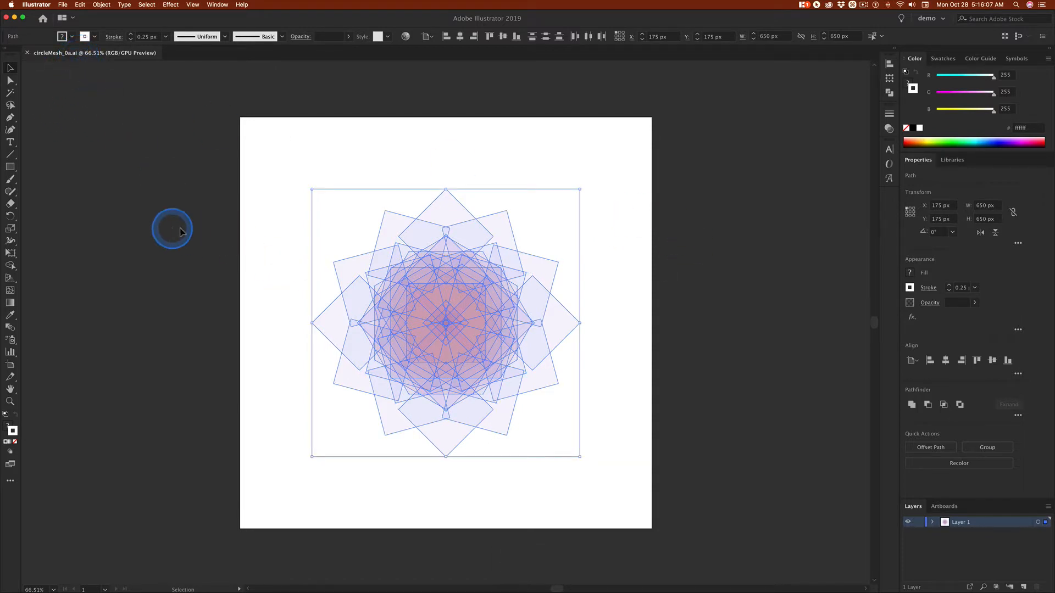
key("super")
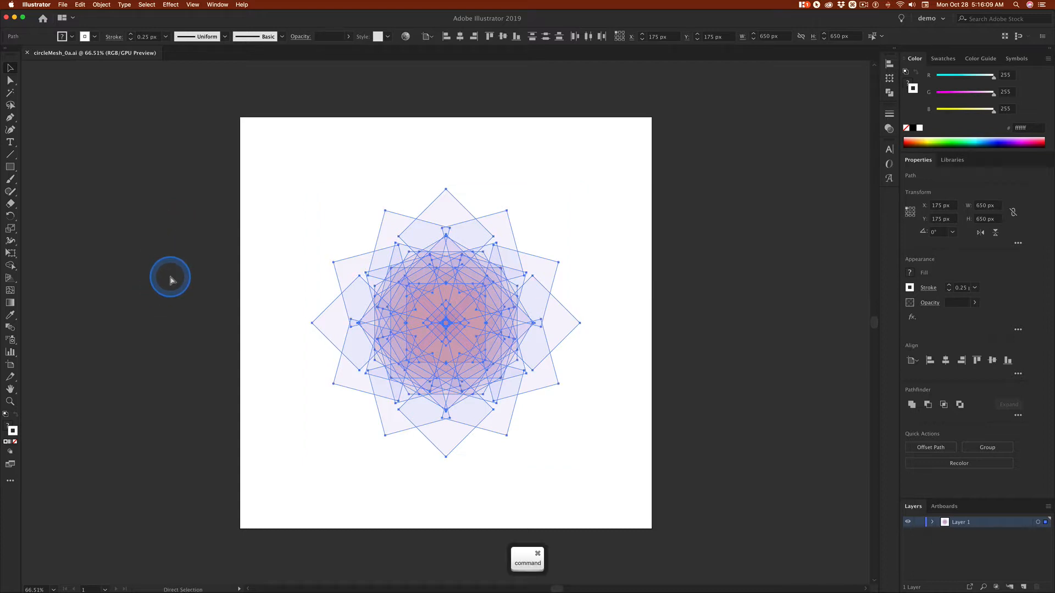
key("super+c")
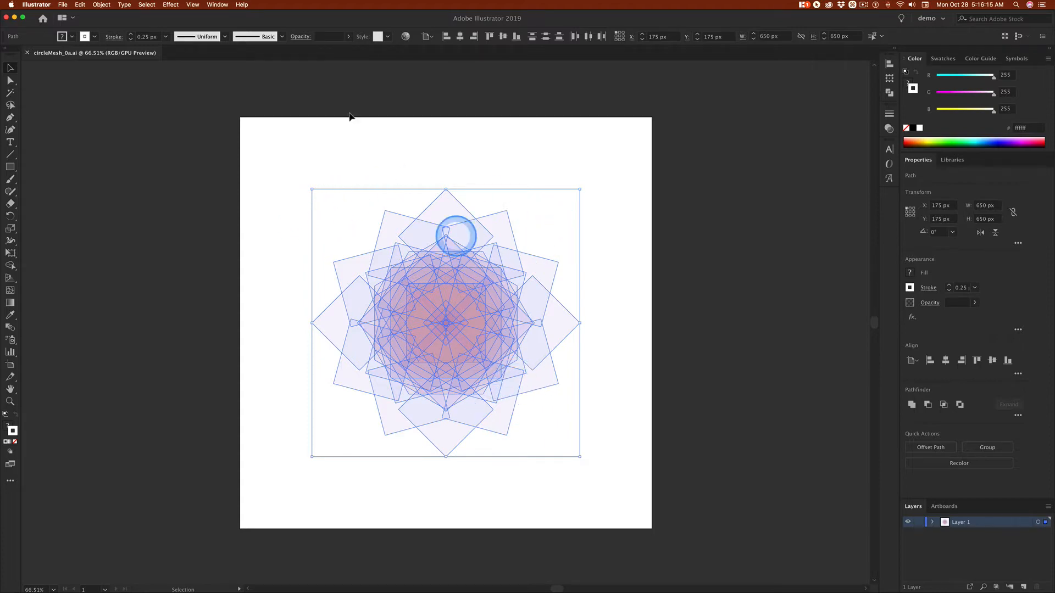
Switch to Photoshop and check the image size of the open circleMesh_4.psd document
key("super+Tab")
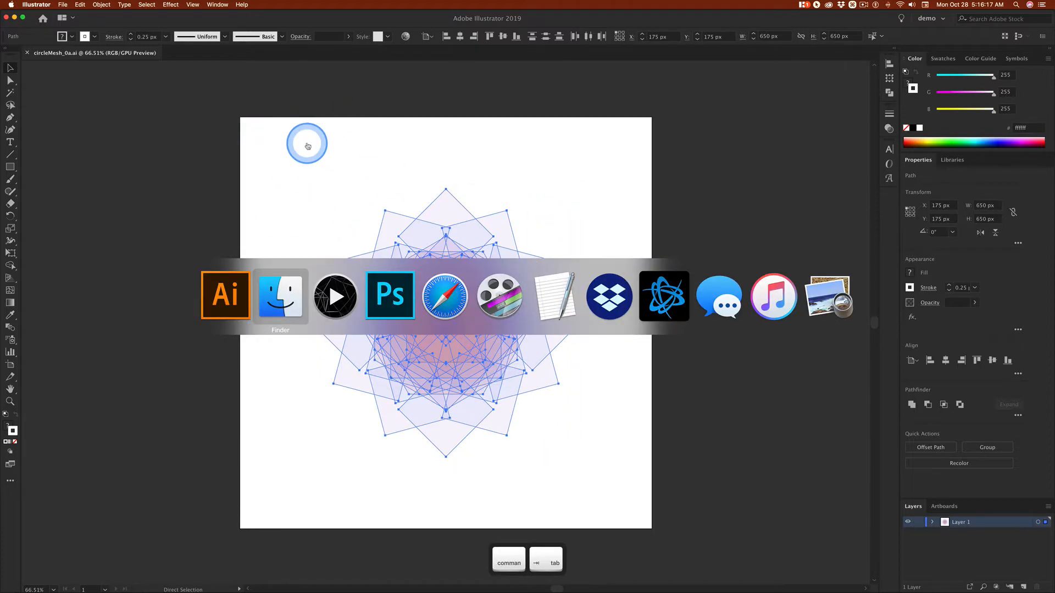
key("super+Tab")
key("super+Tab")
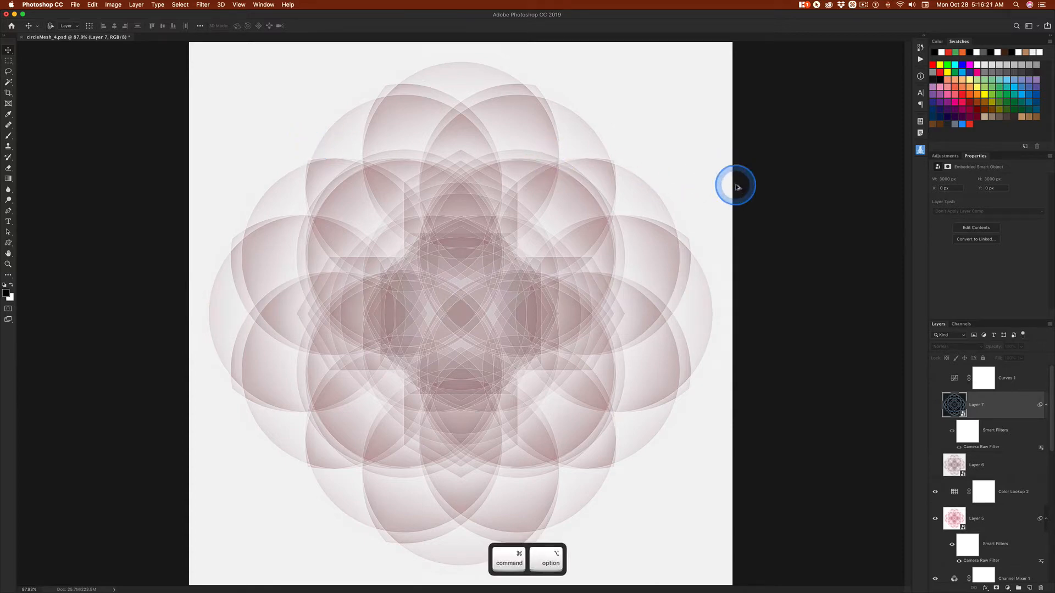
key("super+alt+i")
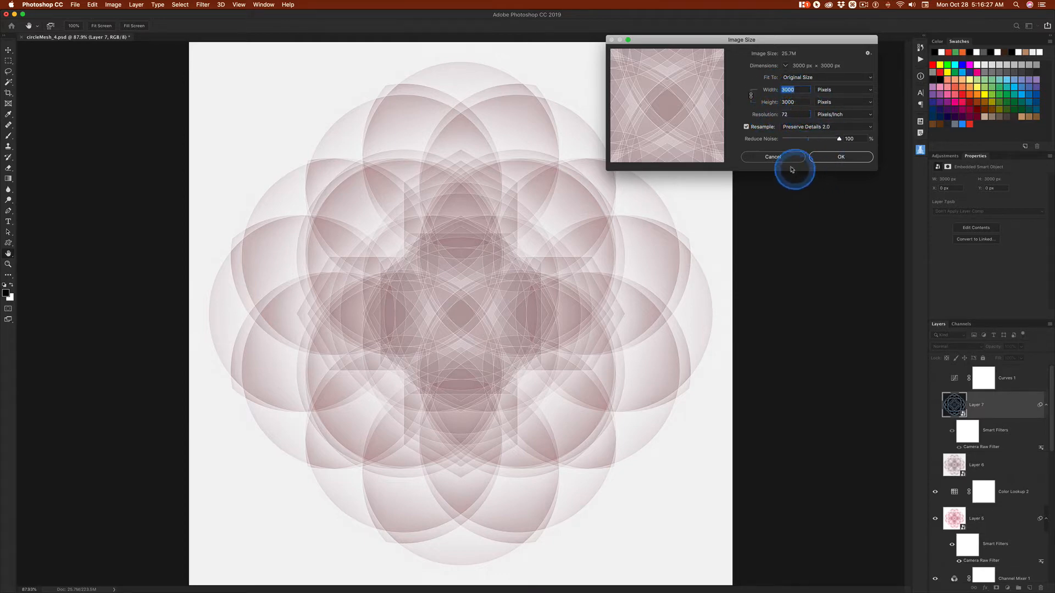
left_click(773, 157)
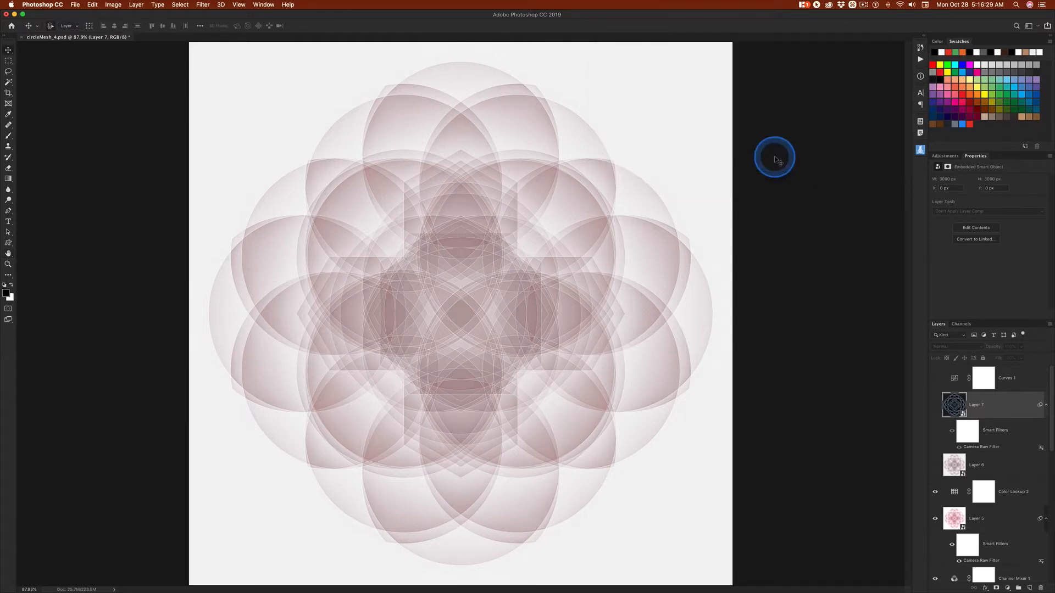
Create a new 1500 × 1500 pixel RGB document at 72 pixels/inch with a white background
key("super")
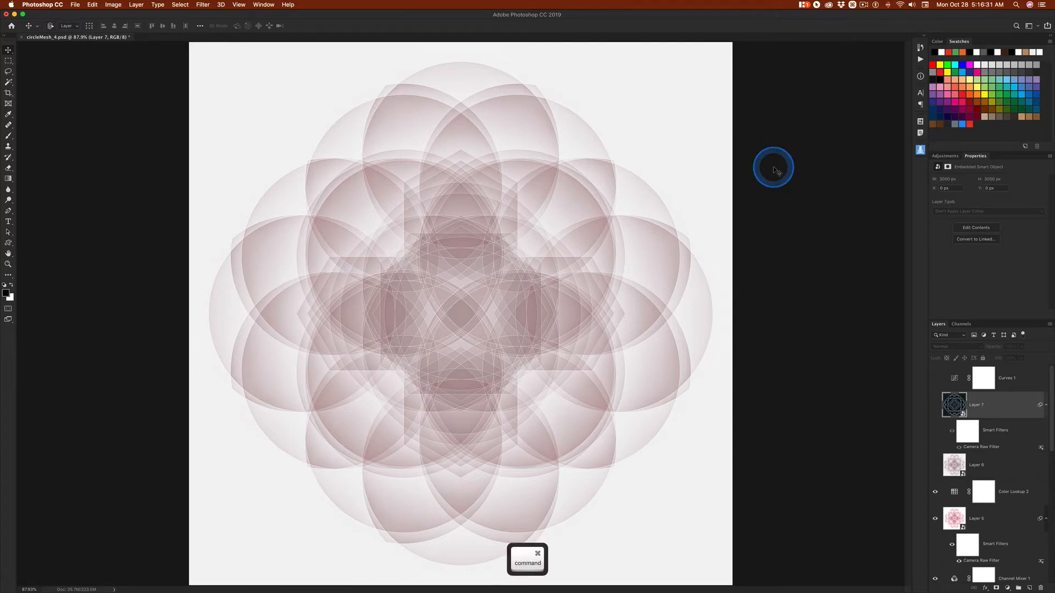
key("super+n")
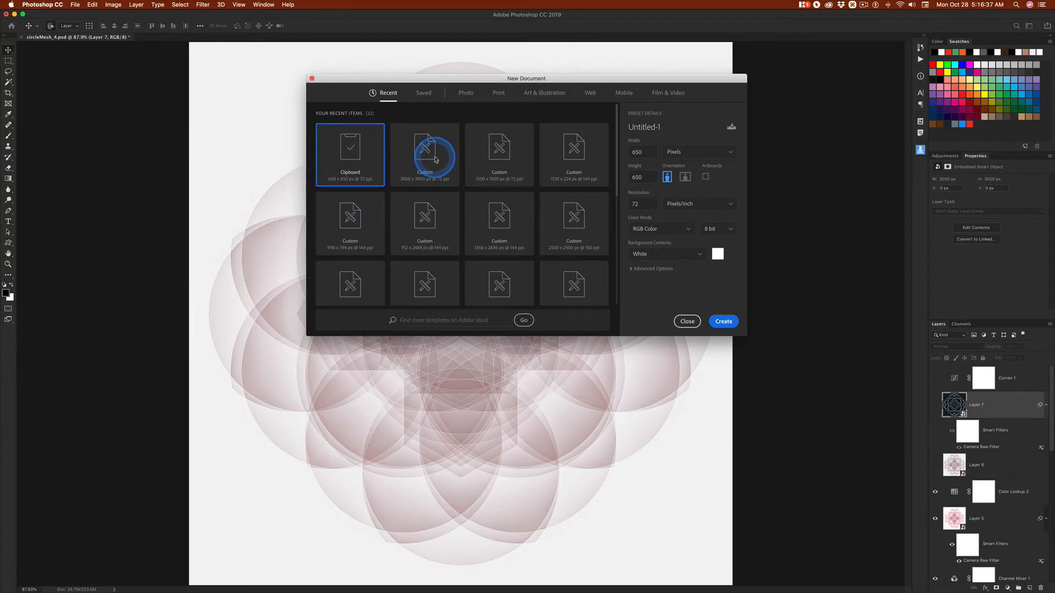
left_click(508, 152)
left_click(651, 203)
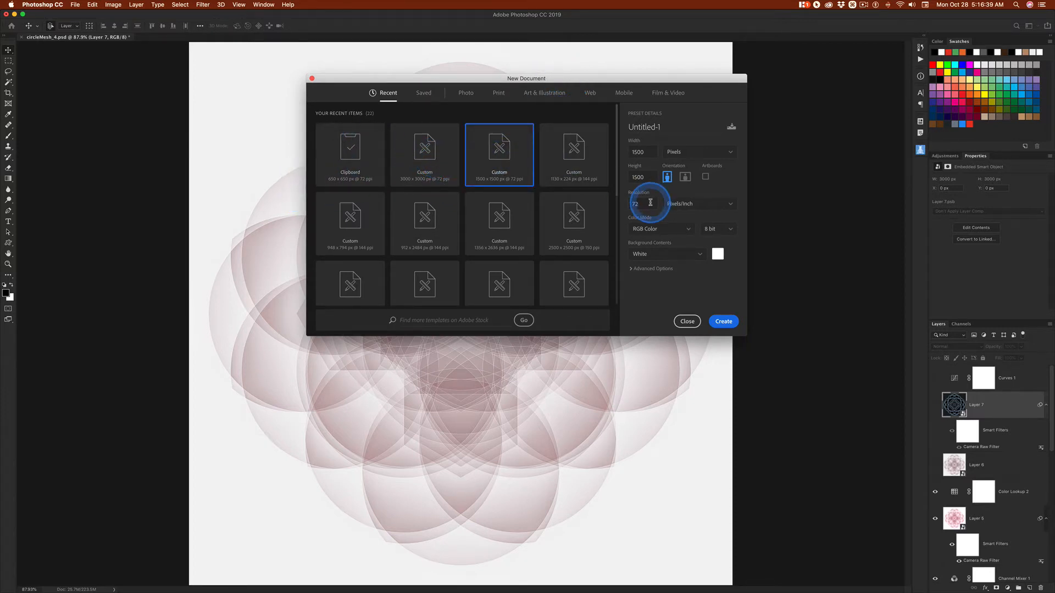
left_click(723, 322)
left_click(458, 238)
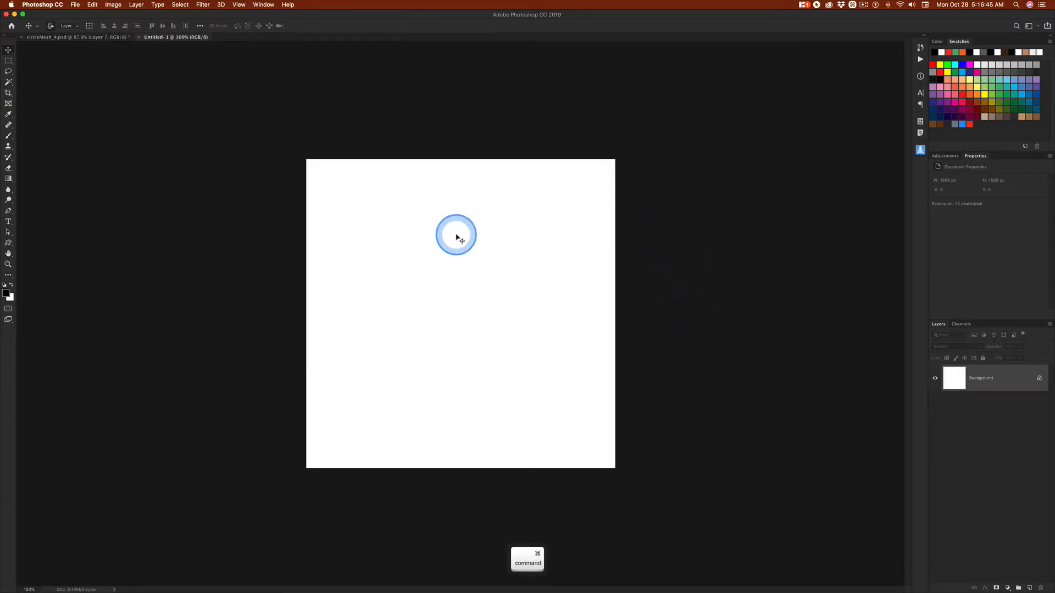
Paste the copied flower artwork as a Smart Object and scale it proportionally about its centre to about 224%, nearly filling the canvas
key("super+0")
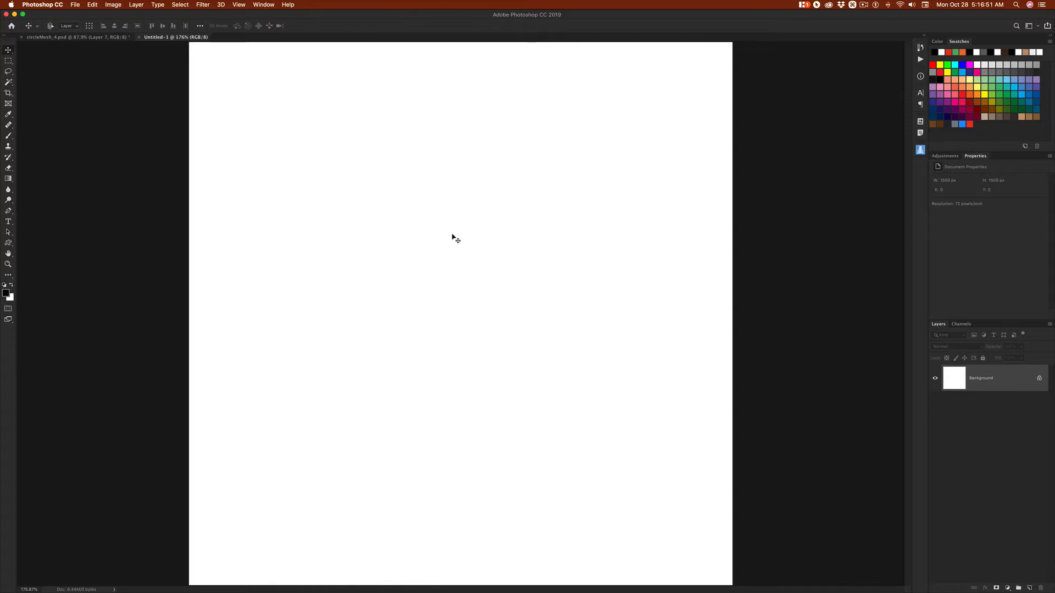
key("super+v")
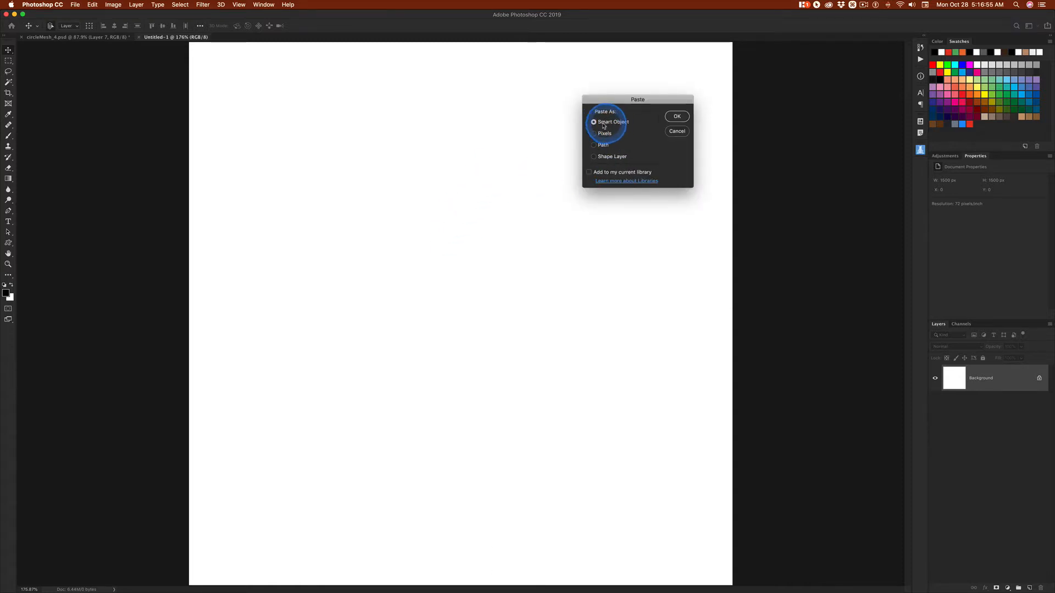
left_click(677, 116)
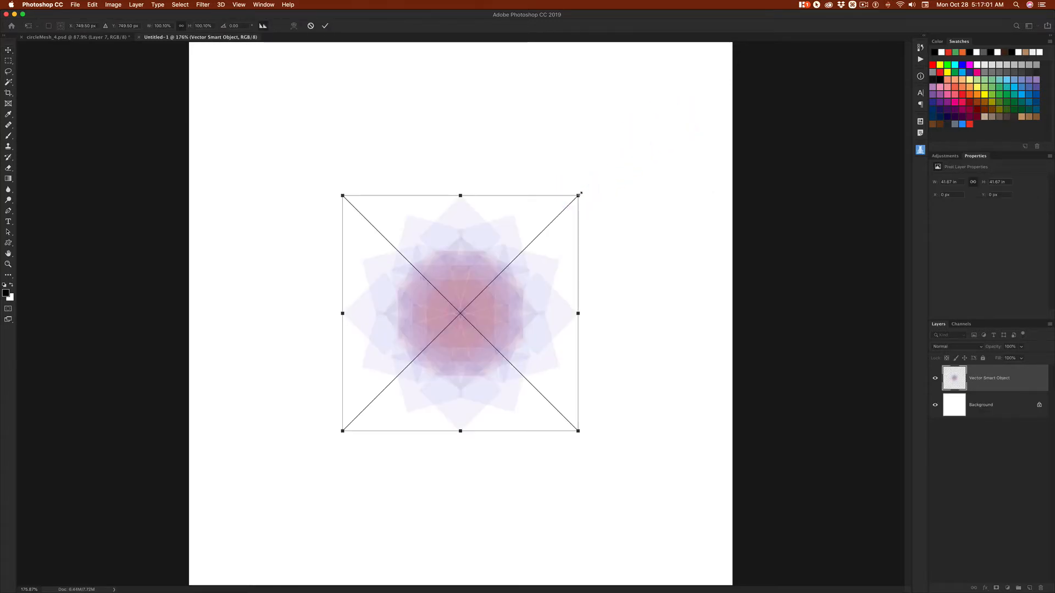
left_click_drag(580, 195, 636, 133)
key("alt")
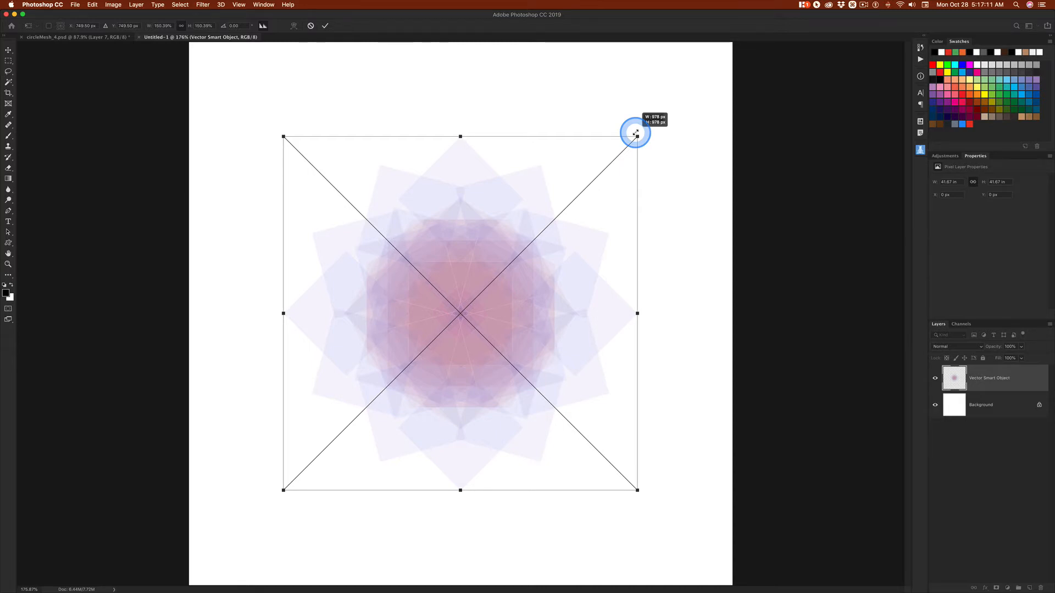
left_click_drag(636, 133, 726, 49)
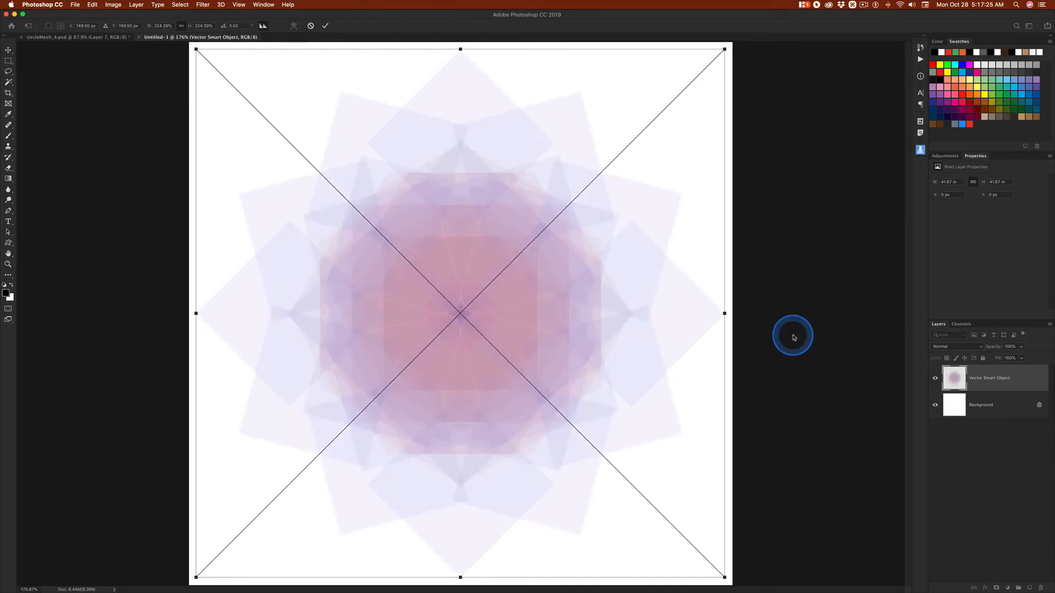
key("Return")
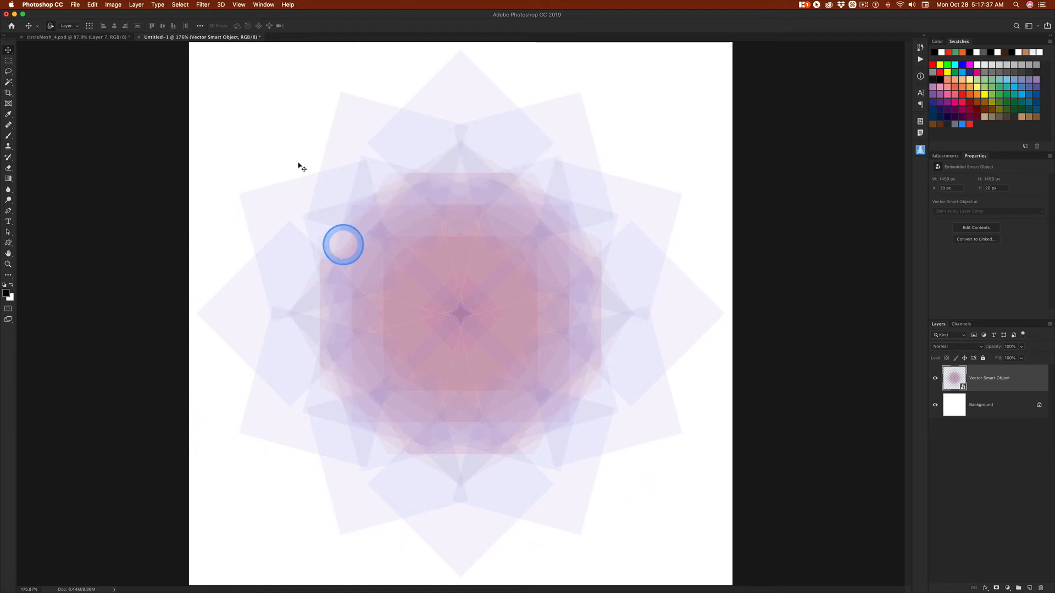
Save the document in Photoshop format as circleMesh_0a.psd in the output folder that holds circleMesh_0a.ai, keeping its layers
key("ctrl+s")
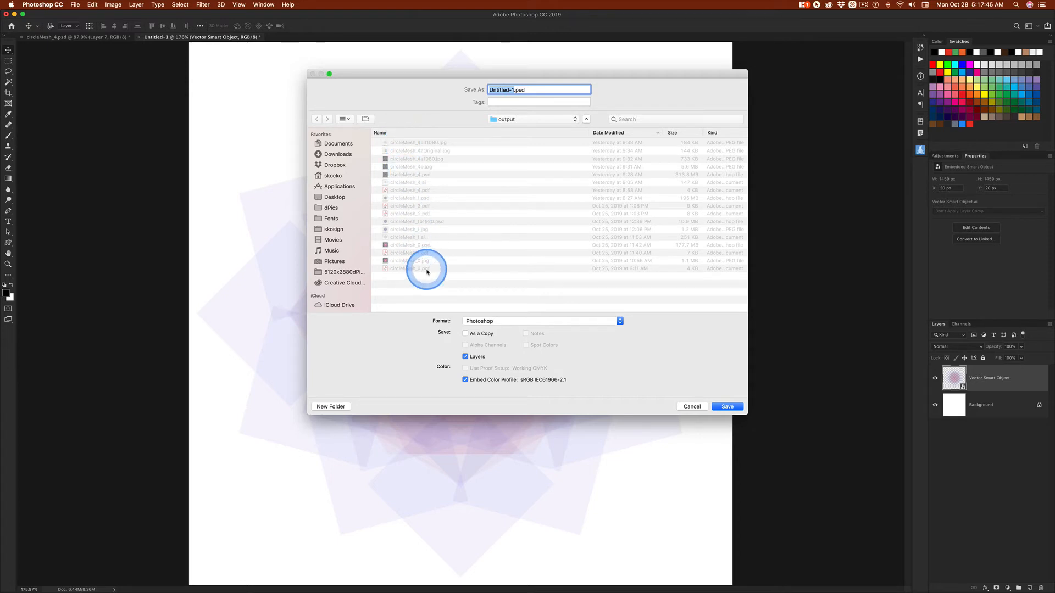
left_click(517, 120)
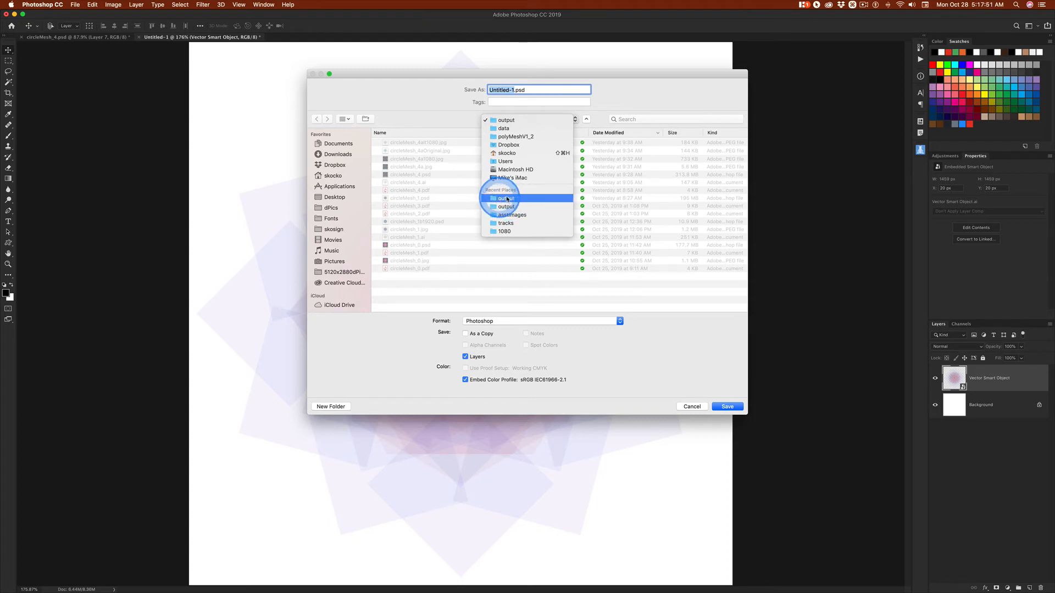
left_click(492, 201)
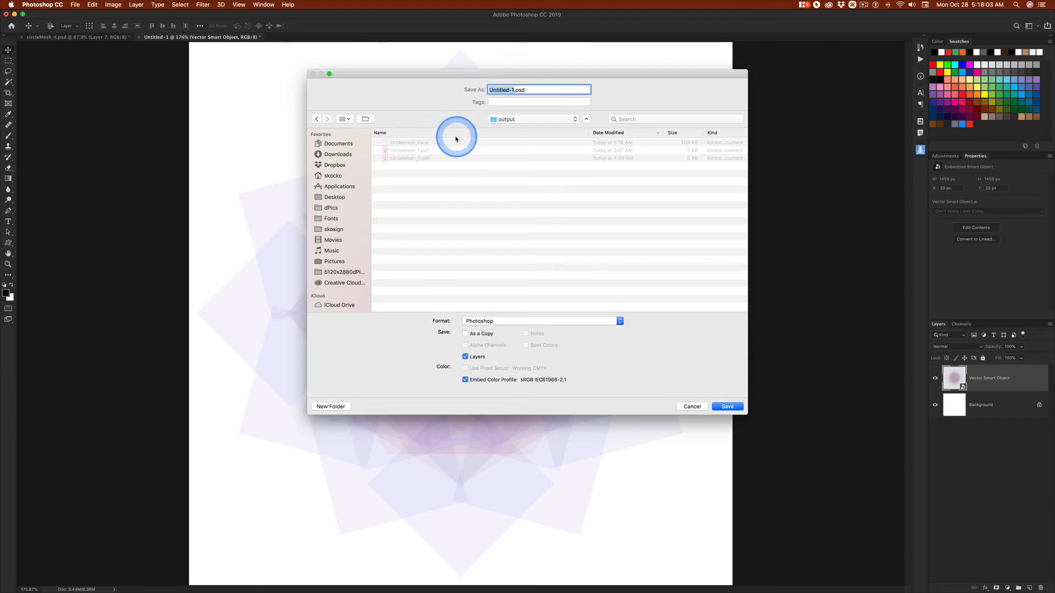
left_click(399, 144)
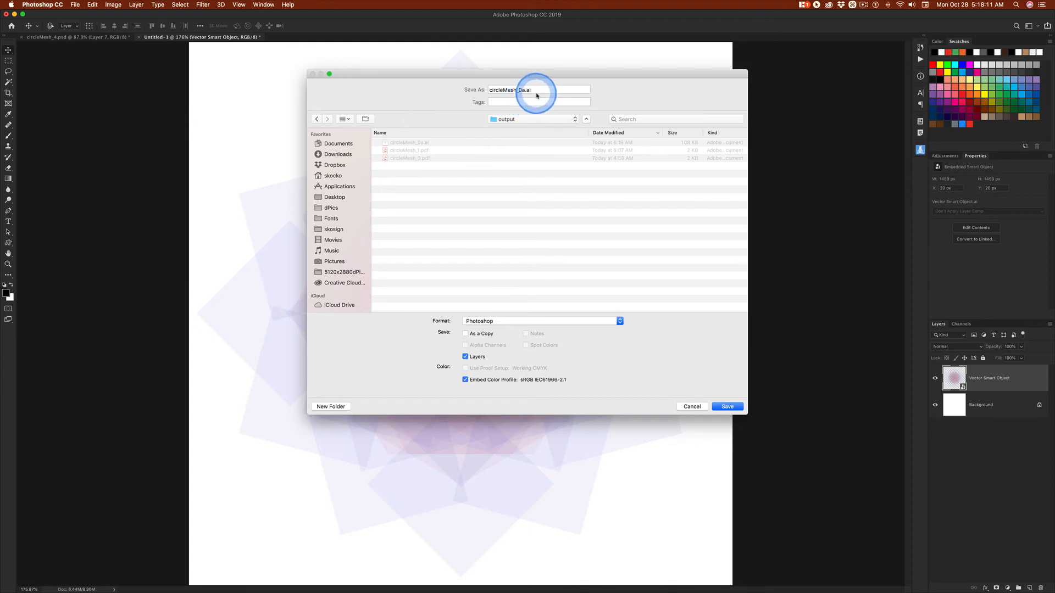
left_click(498, 321)
left_click(498, 322)
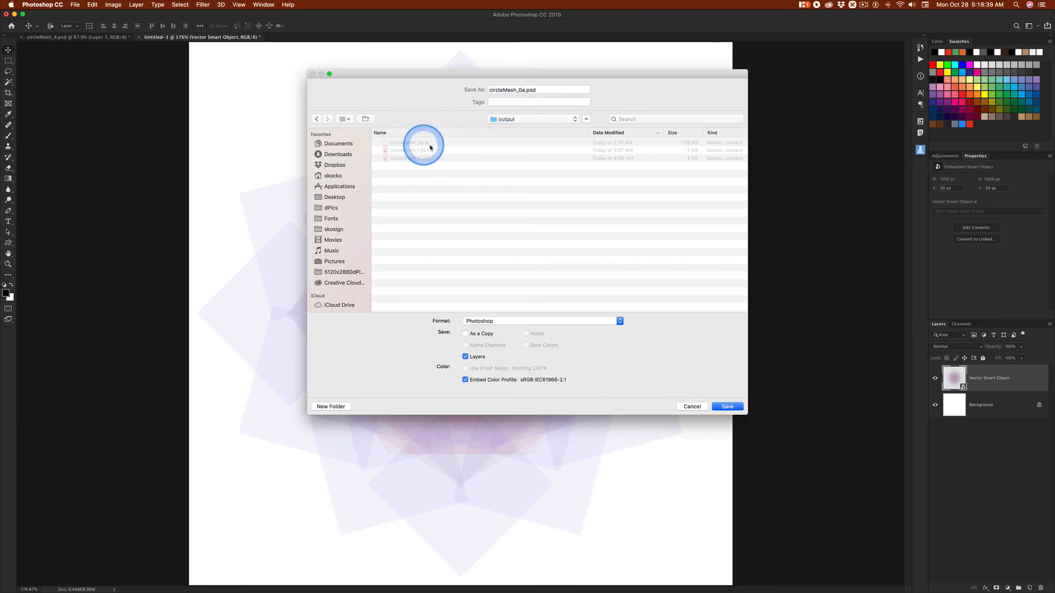
left_click(728, 407)
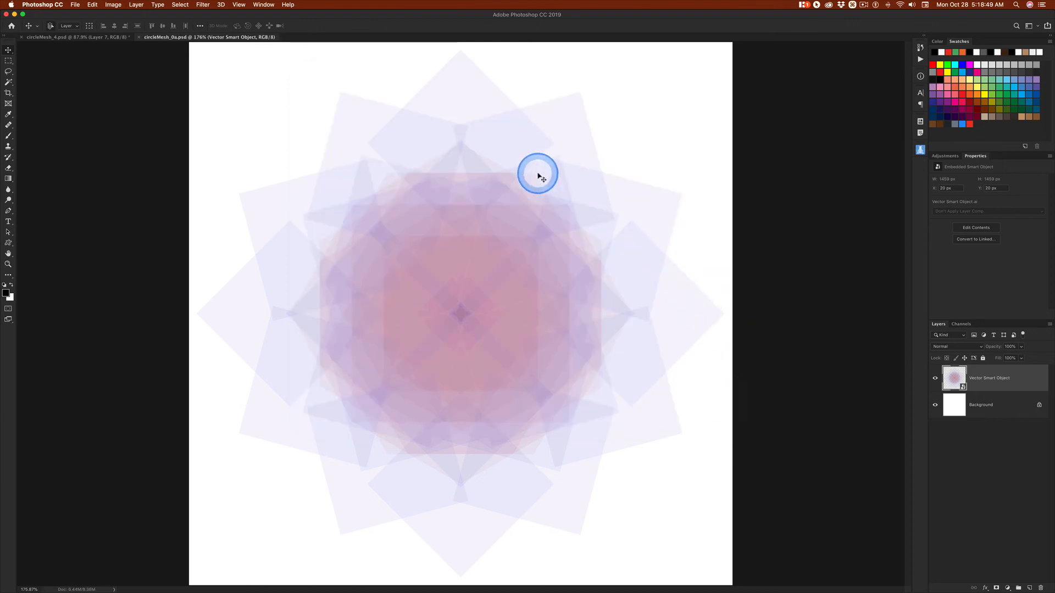